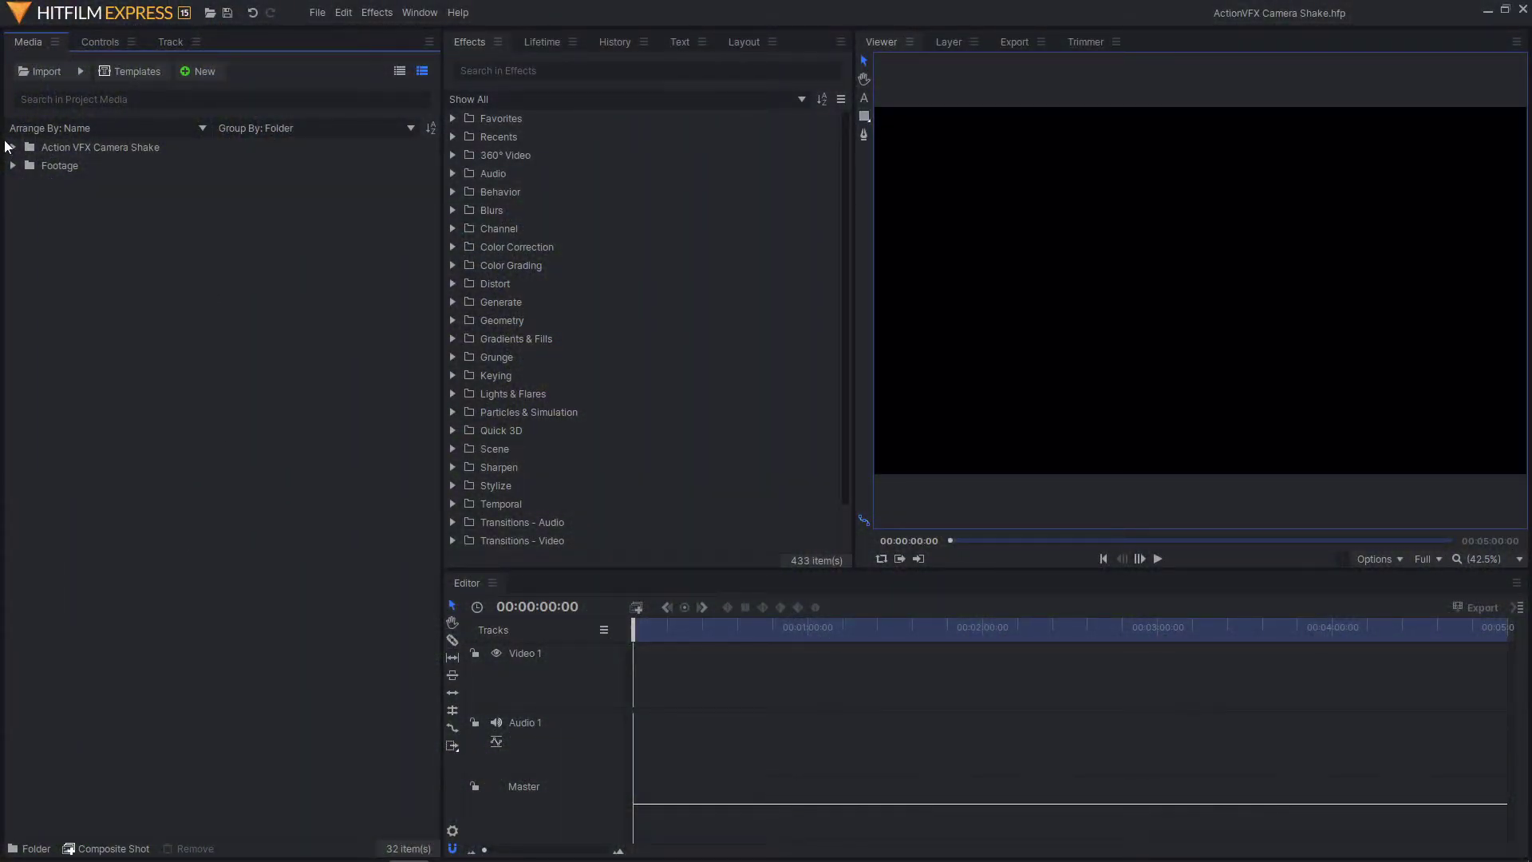
# Step: Load Impact_1_2839_2K.mp4 into the Trimmer, then collapse the Action VFX Camera Shake folder
pyautogui.click(12, 146)
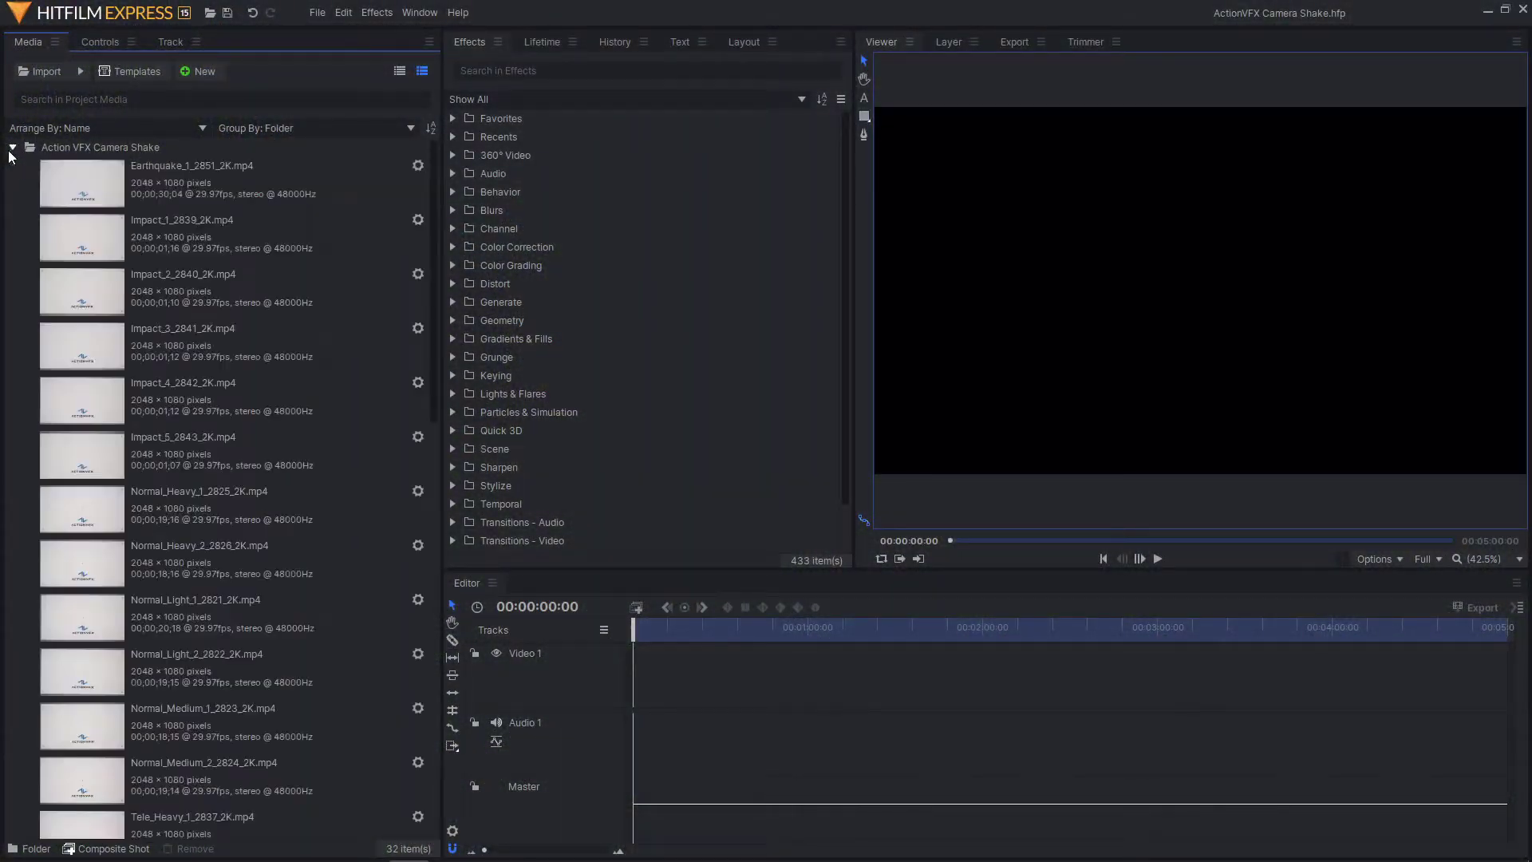
pyautogui.click(200, 188)
pyautogui.click(260, 261)
pyautogui.doubleClick(261, 261)
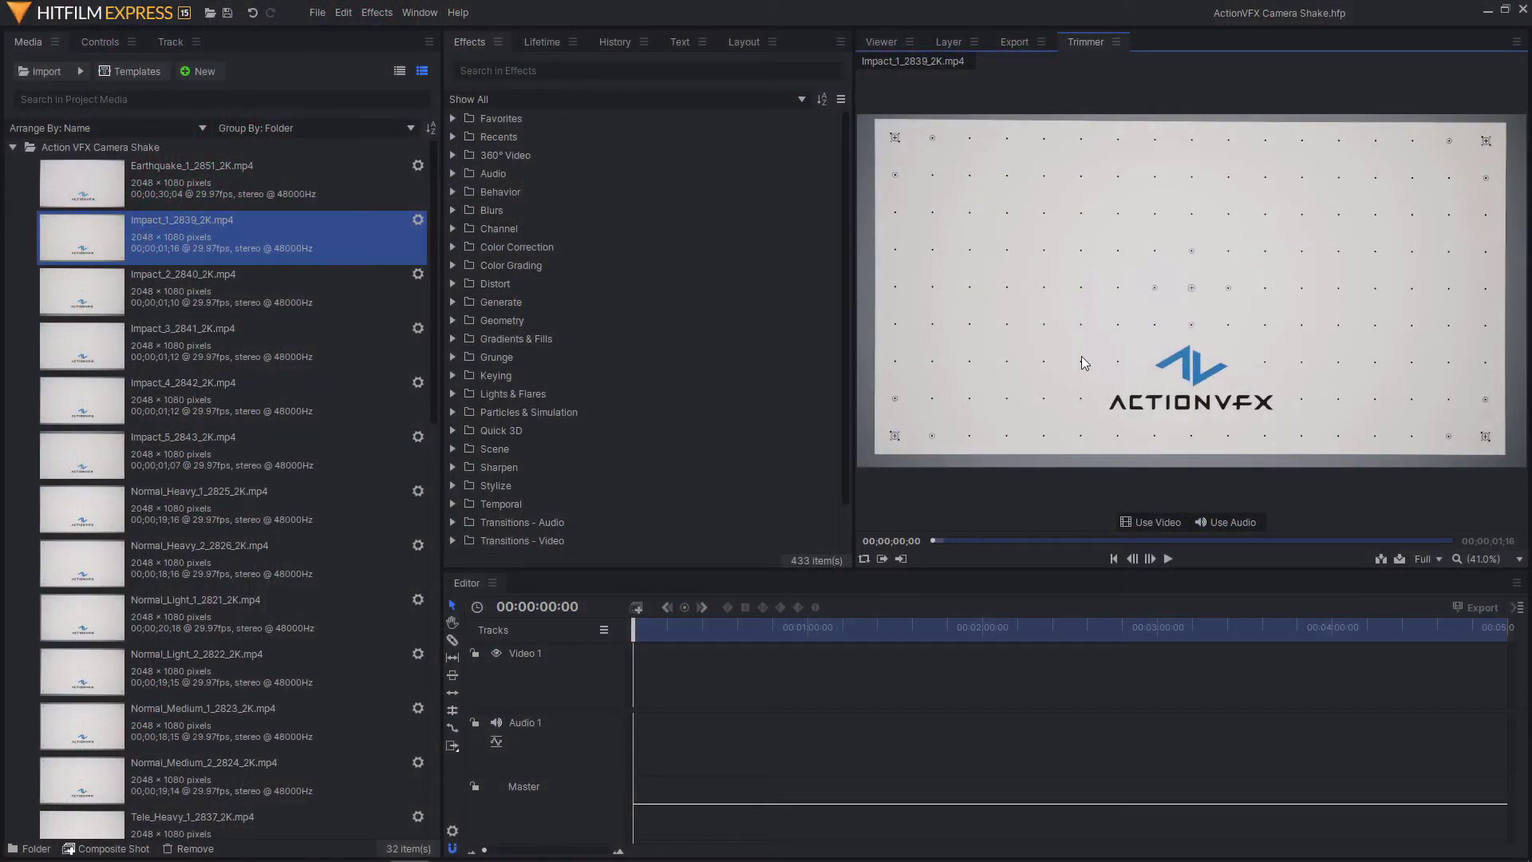
pyautogui.click(13, 147)
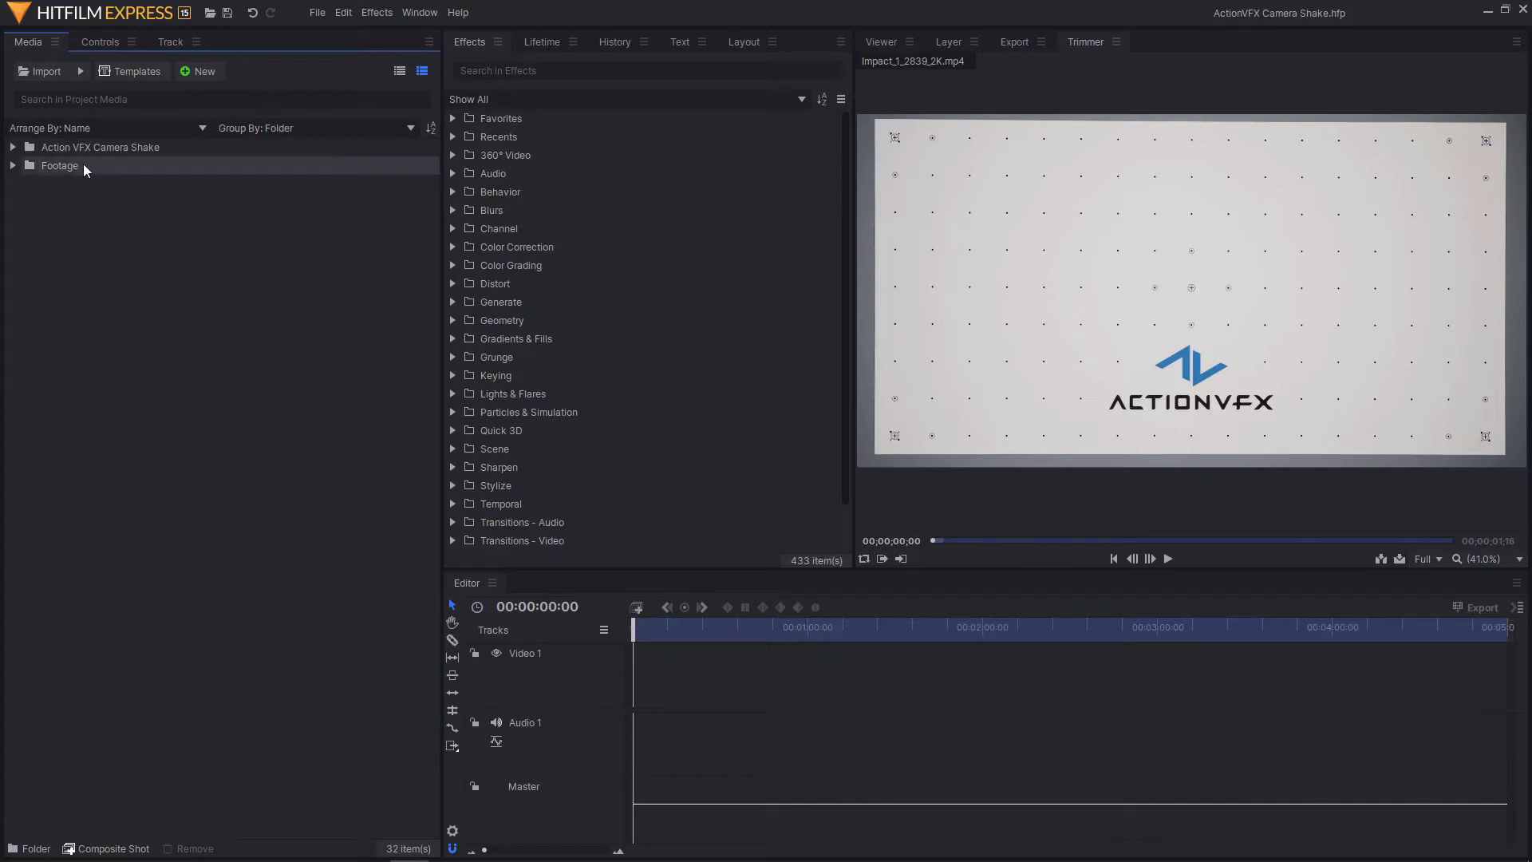
pyautogui.click(13, 149)
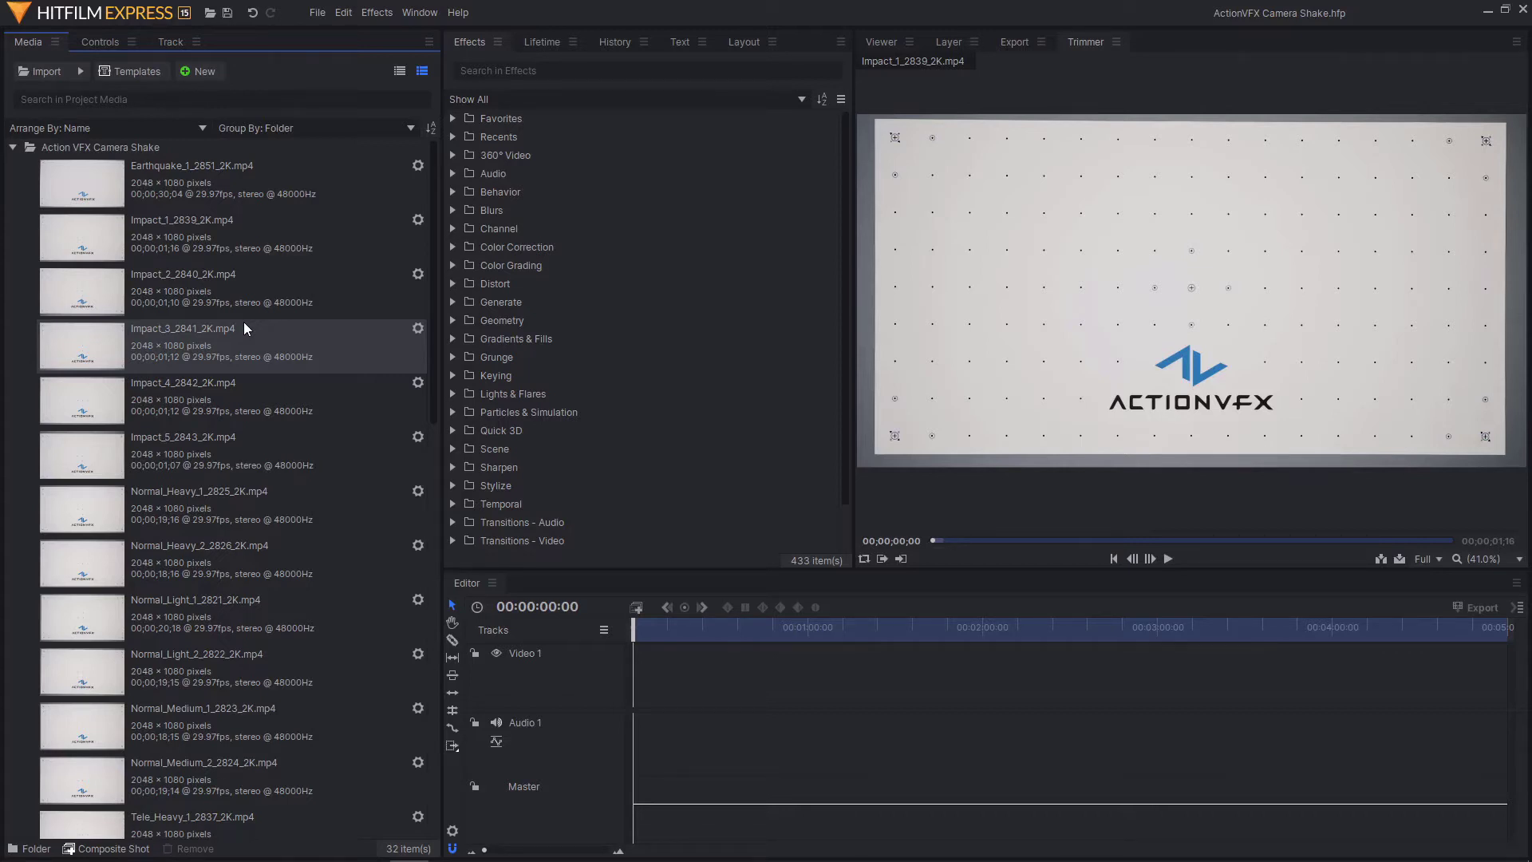
pyautogui.click(242, 180)
pyautogui.click(242, 226)
pyautogui.scroll(-3, 251, 287)
pyautogui.scroll(-5, 251, 287)
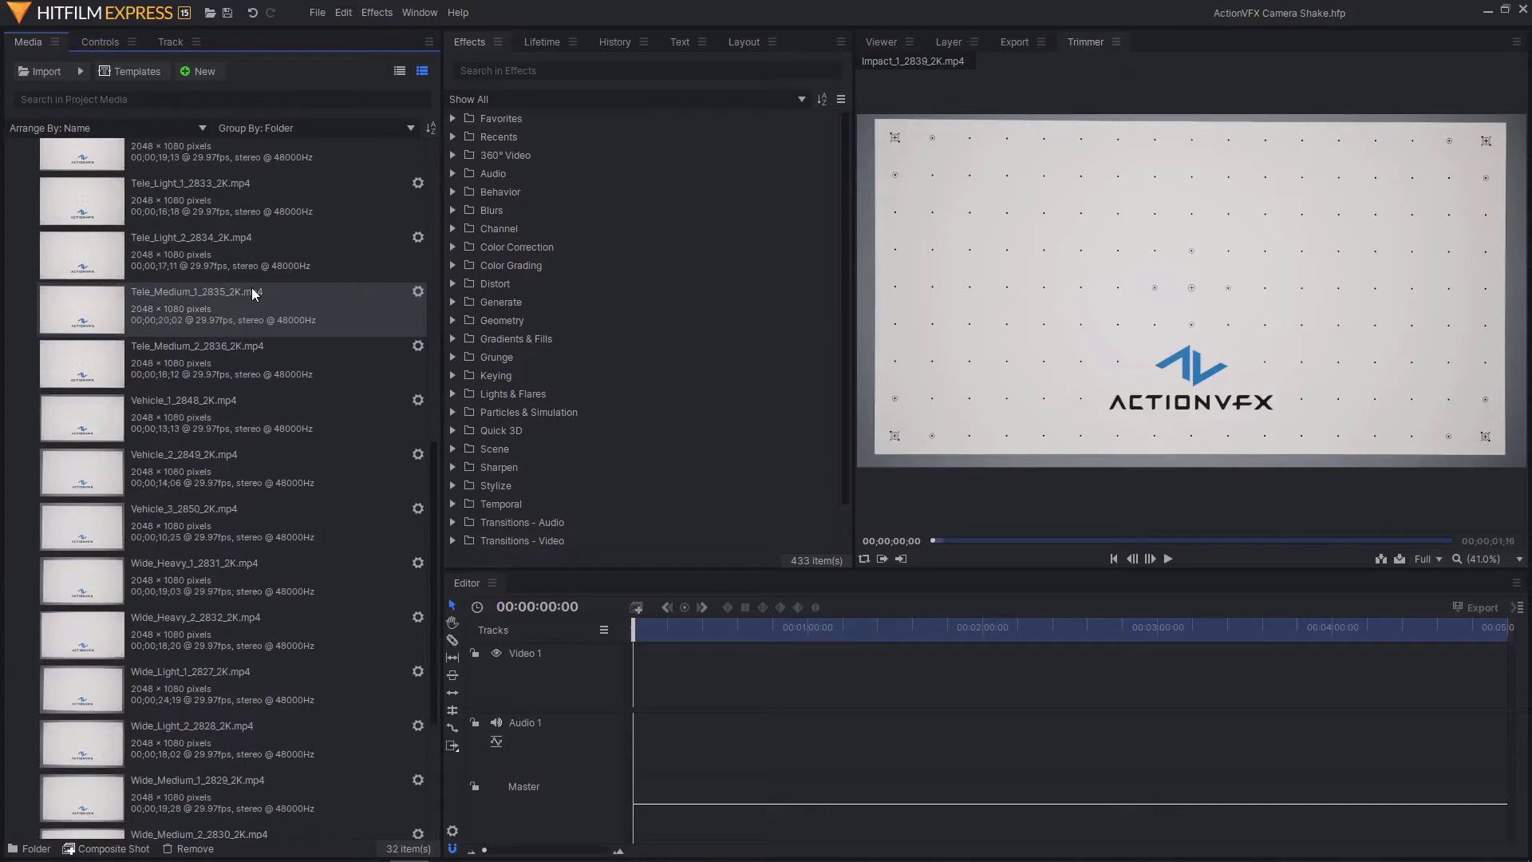
pyautogui.scroll(2, 254, 293)
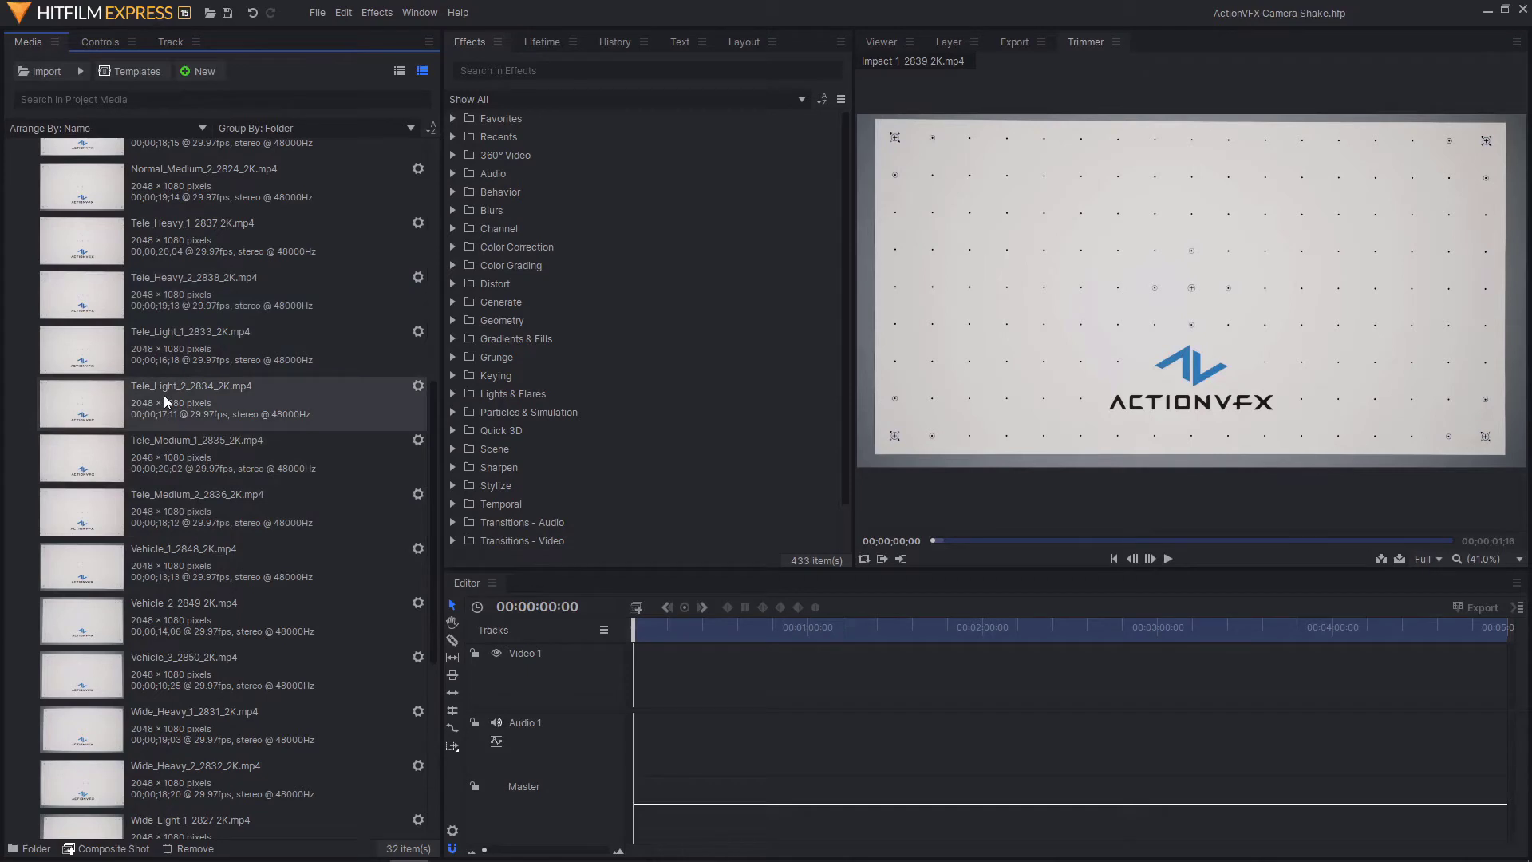
pyautogui.scroll(-5, 165, 401)
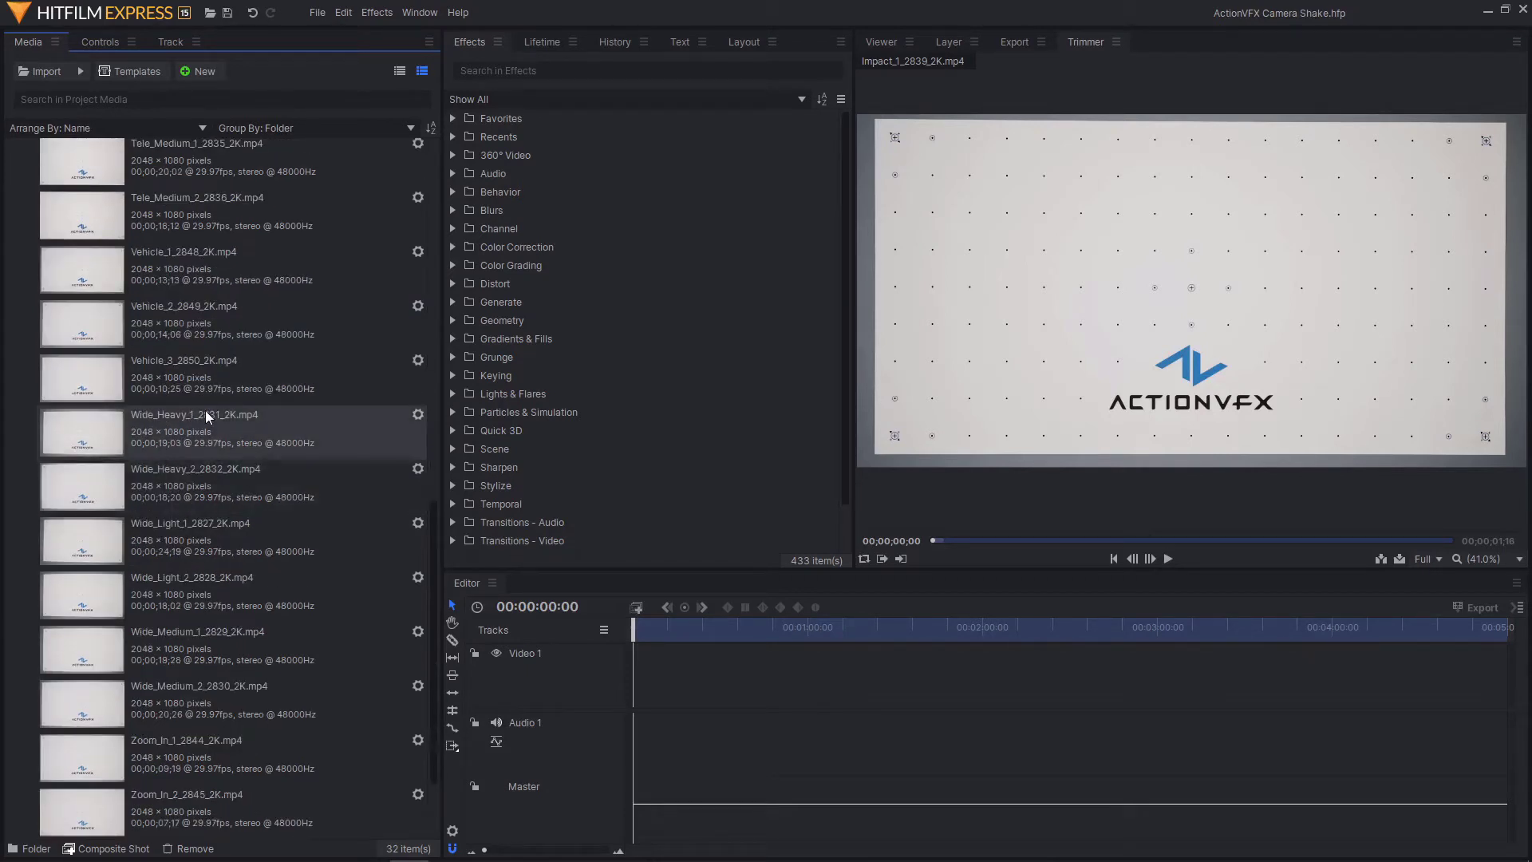
pyautogui.scroll(-3, 304, 615)
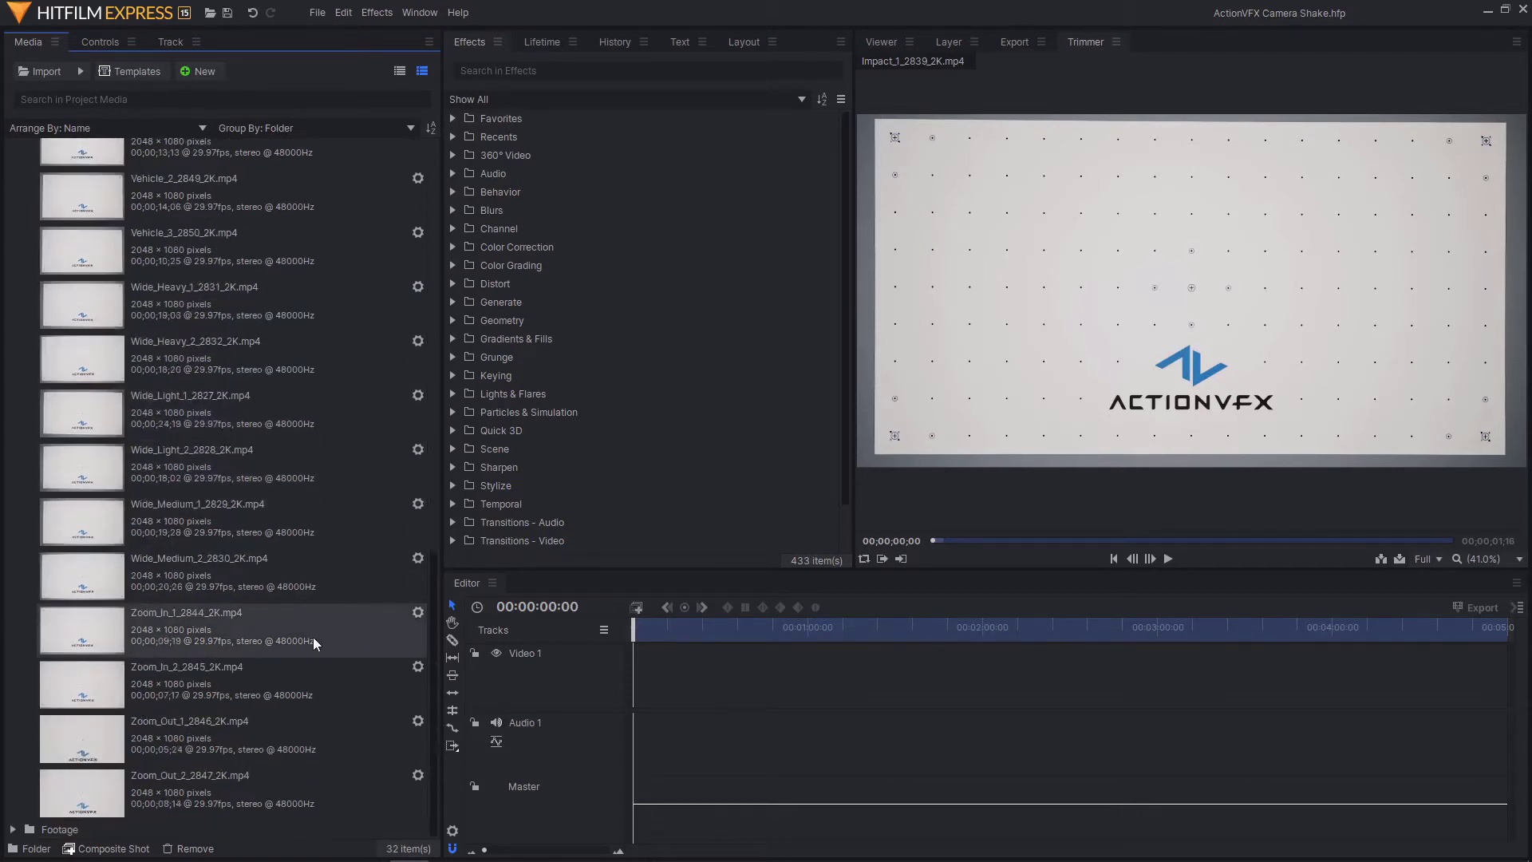
pyautogui.scroll(20, 289, 516)
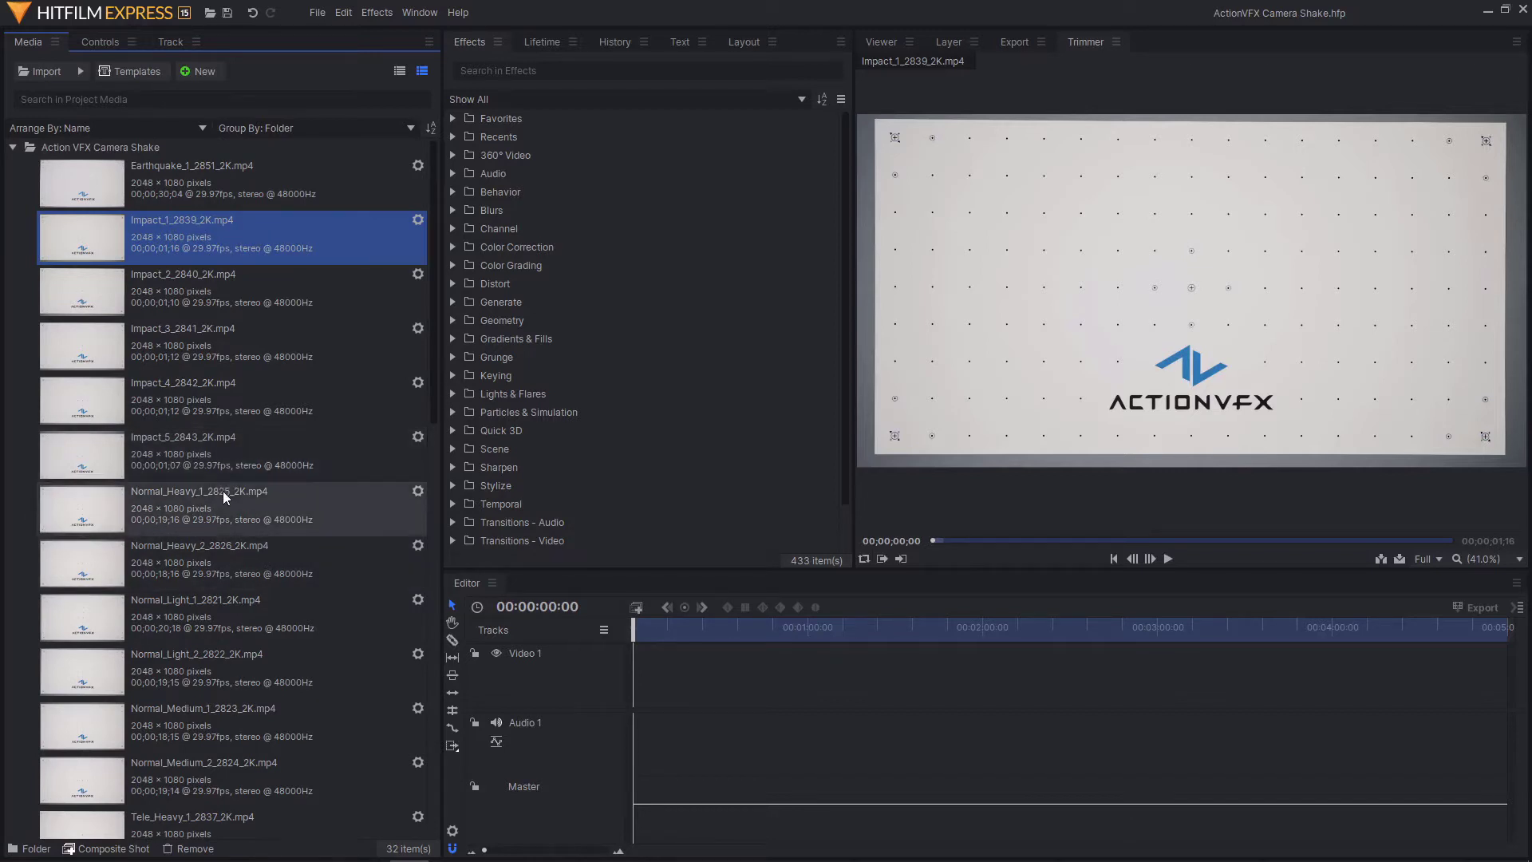
# Step: Load Normal_Medium_2_2824_2K.mp4 in the Trimmer and scrub it to 00;00;02;26
pyautogui.click(247, 710)
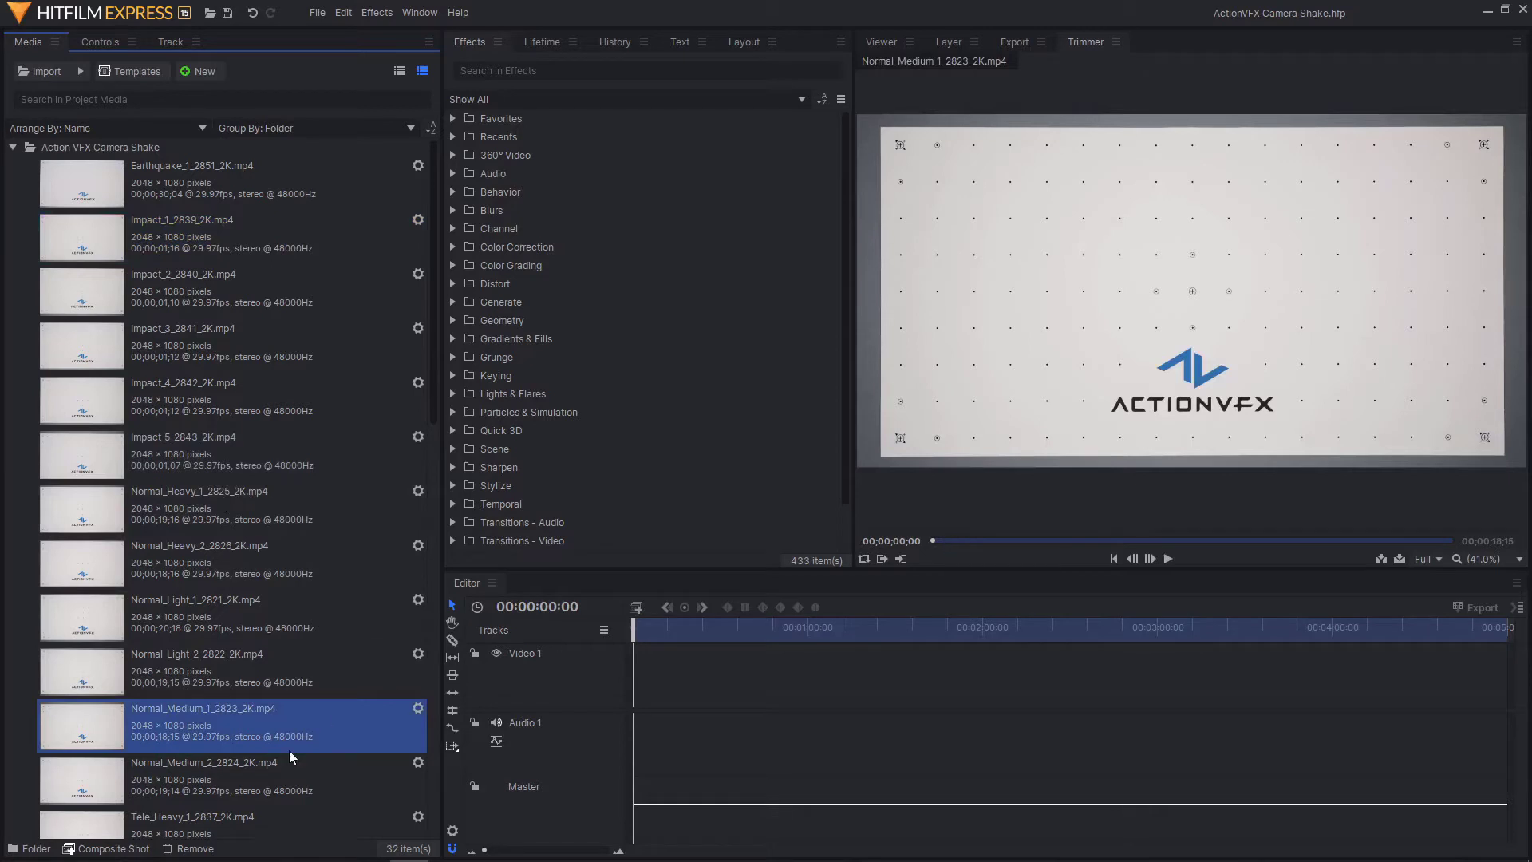
pyautogui.click(239, 778)
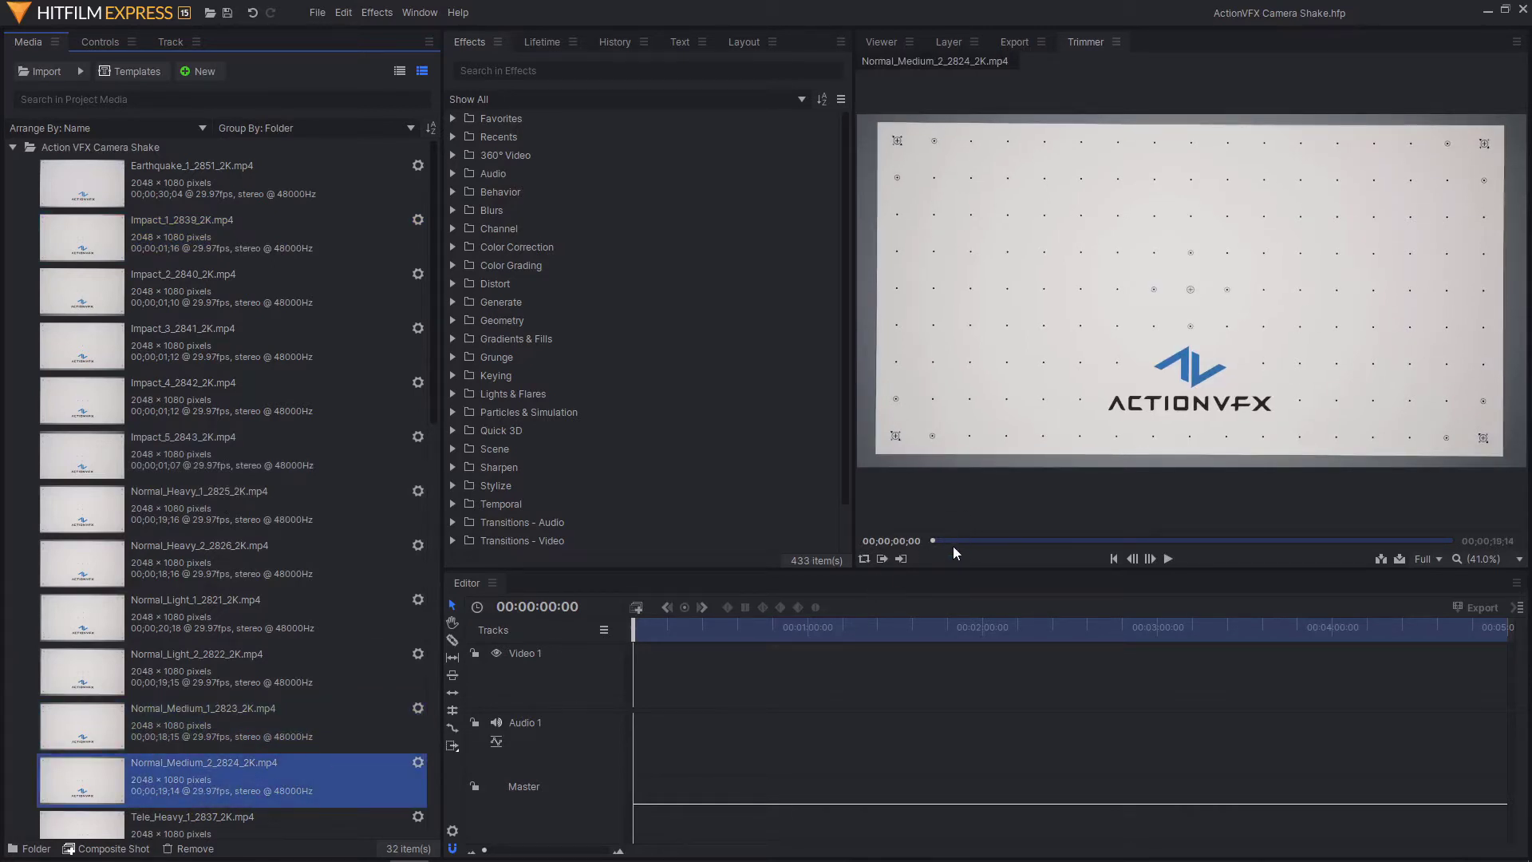
pyautogui.moveTo(948, 538); pyautogui.dragTo(888, 546)
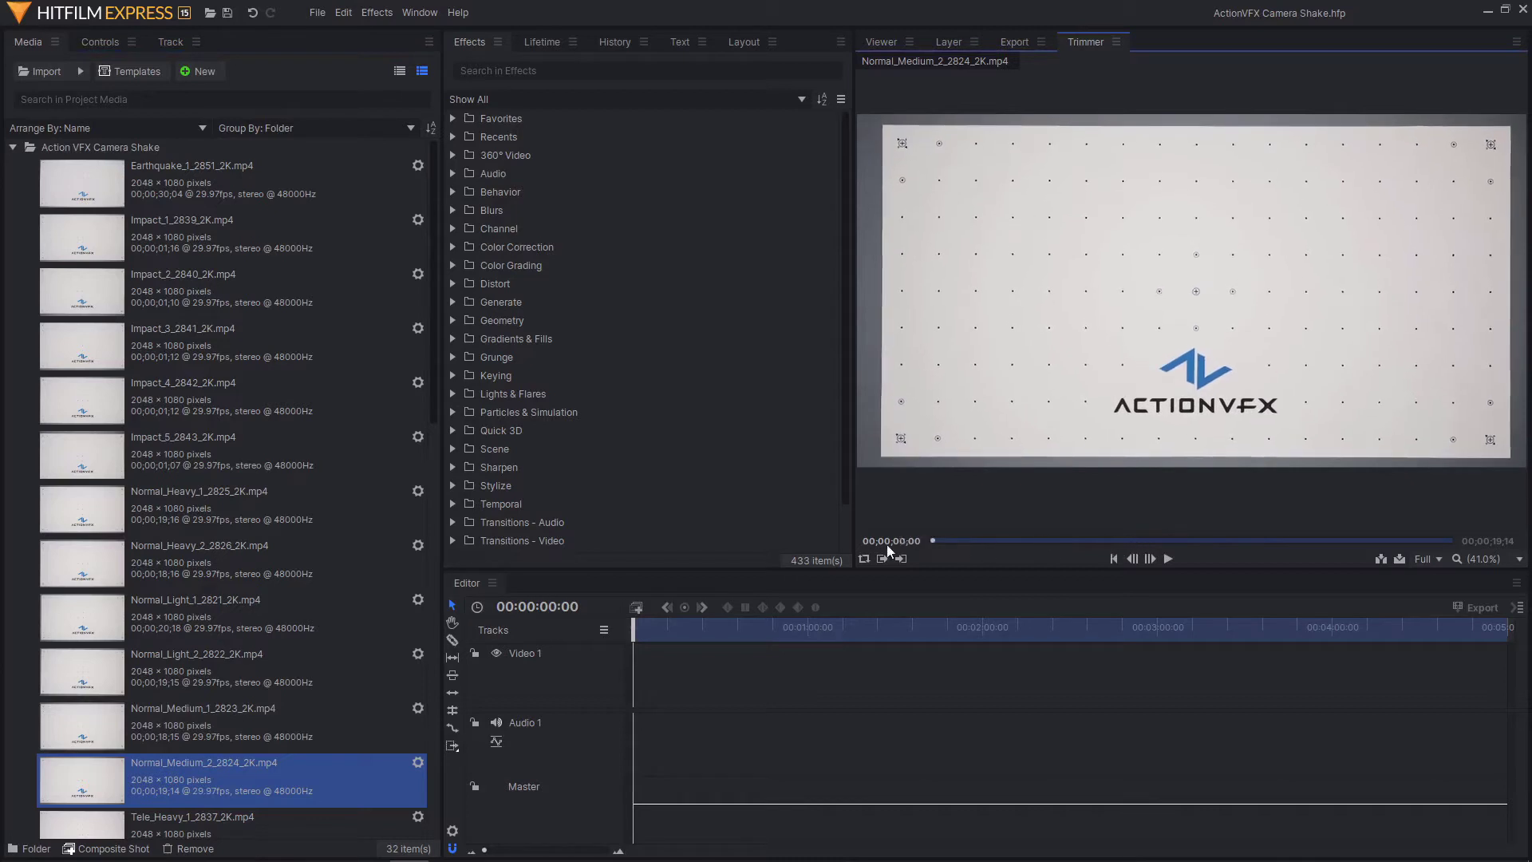
# Step: Make a composite shot from Normal_Medium_2_2824_2K.mp4 and name it Track Comp
pyautogui.rightClick(223, 768)
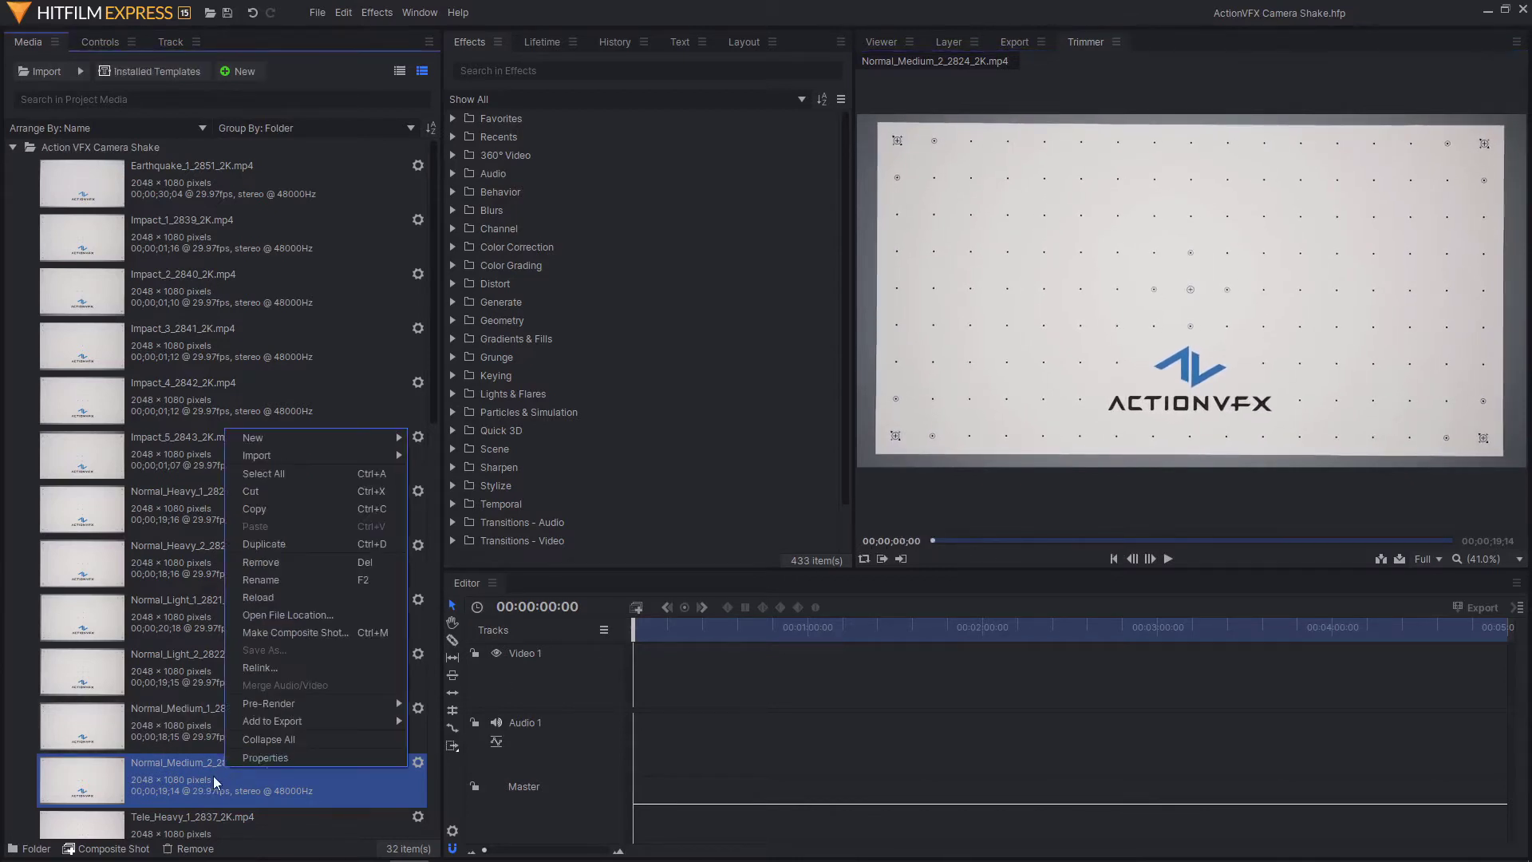
pyautogui.click(304, 634)
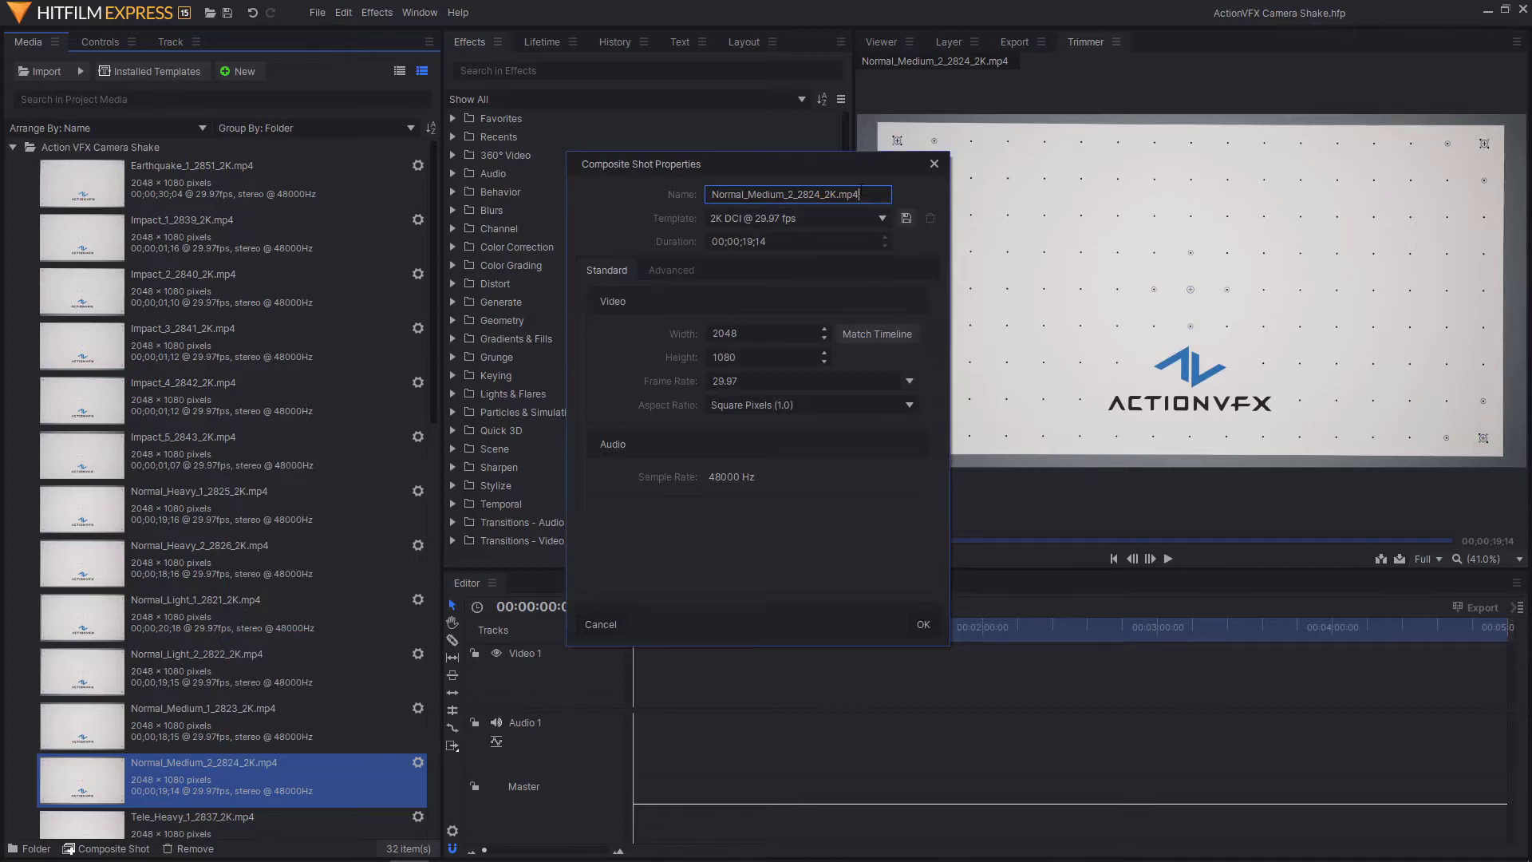
pyautogui.moveTo(861, 190); pyautogui.dragTo(567, 201)
pyautogui.click(791, 194)
pyautogui.write('Track Comp')
pyautogui.click(923, 626)
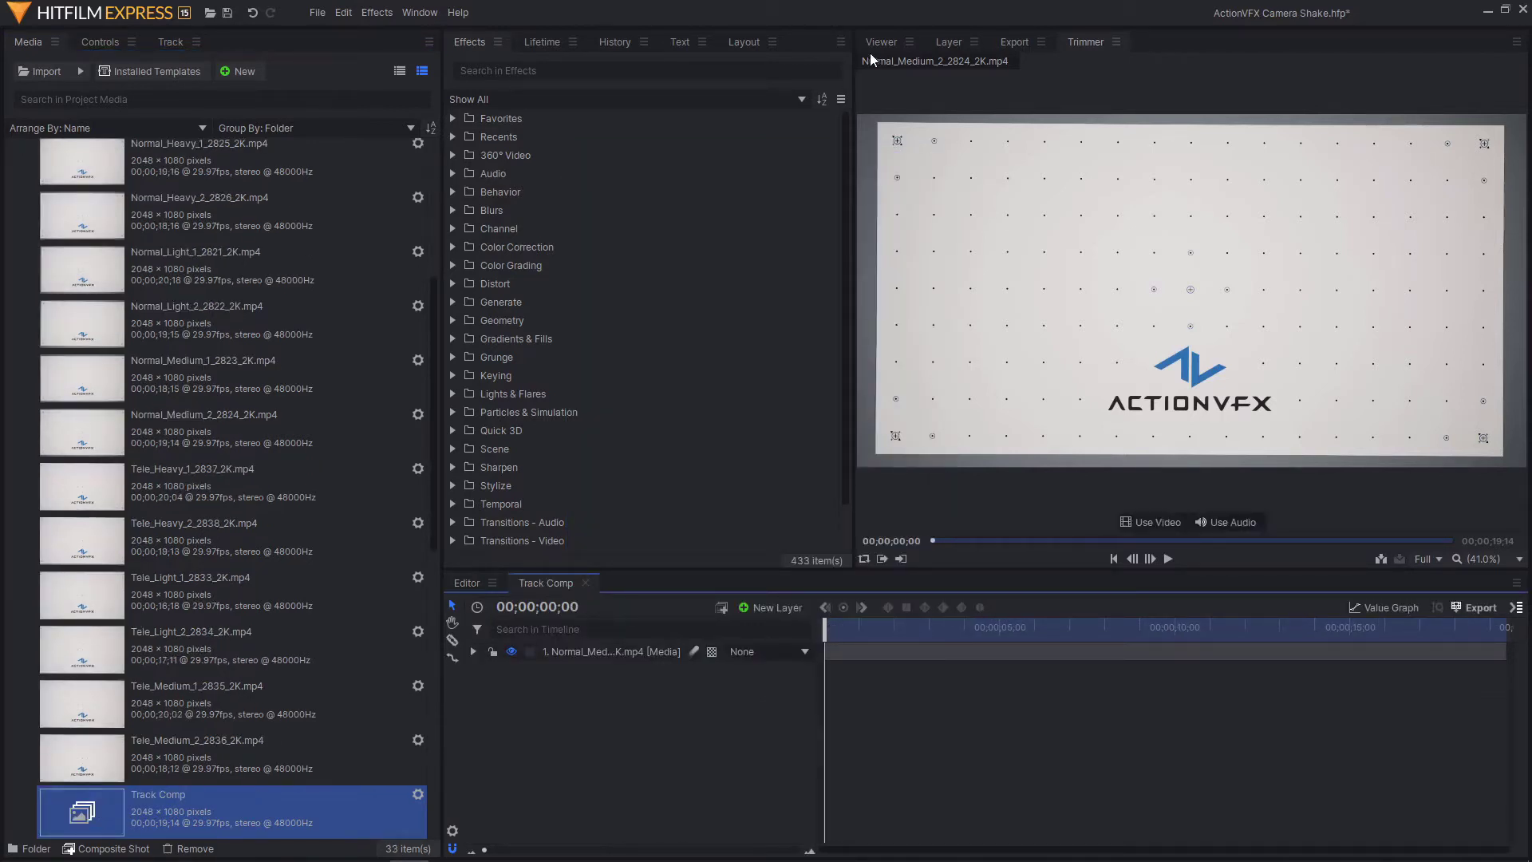
# Step: Add a point layer above the Normal_Medium_2 clip layer and rename it Track
pyautogui.moveTo(822, 648); pyautogui.dragTo(764, 635)
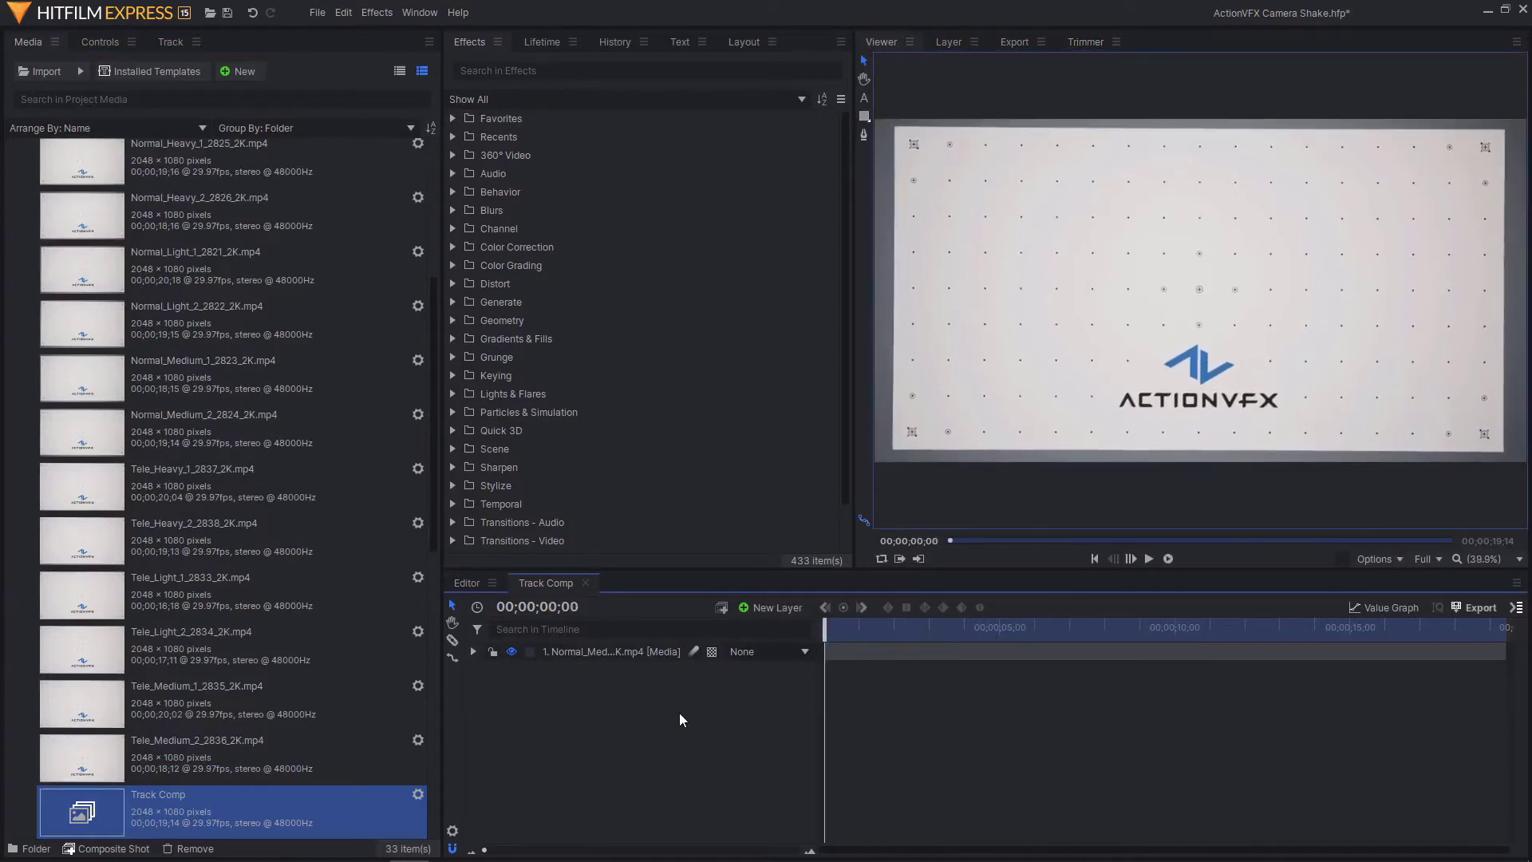
pyautogui.click(622, 656)
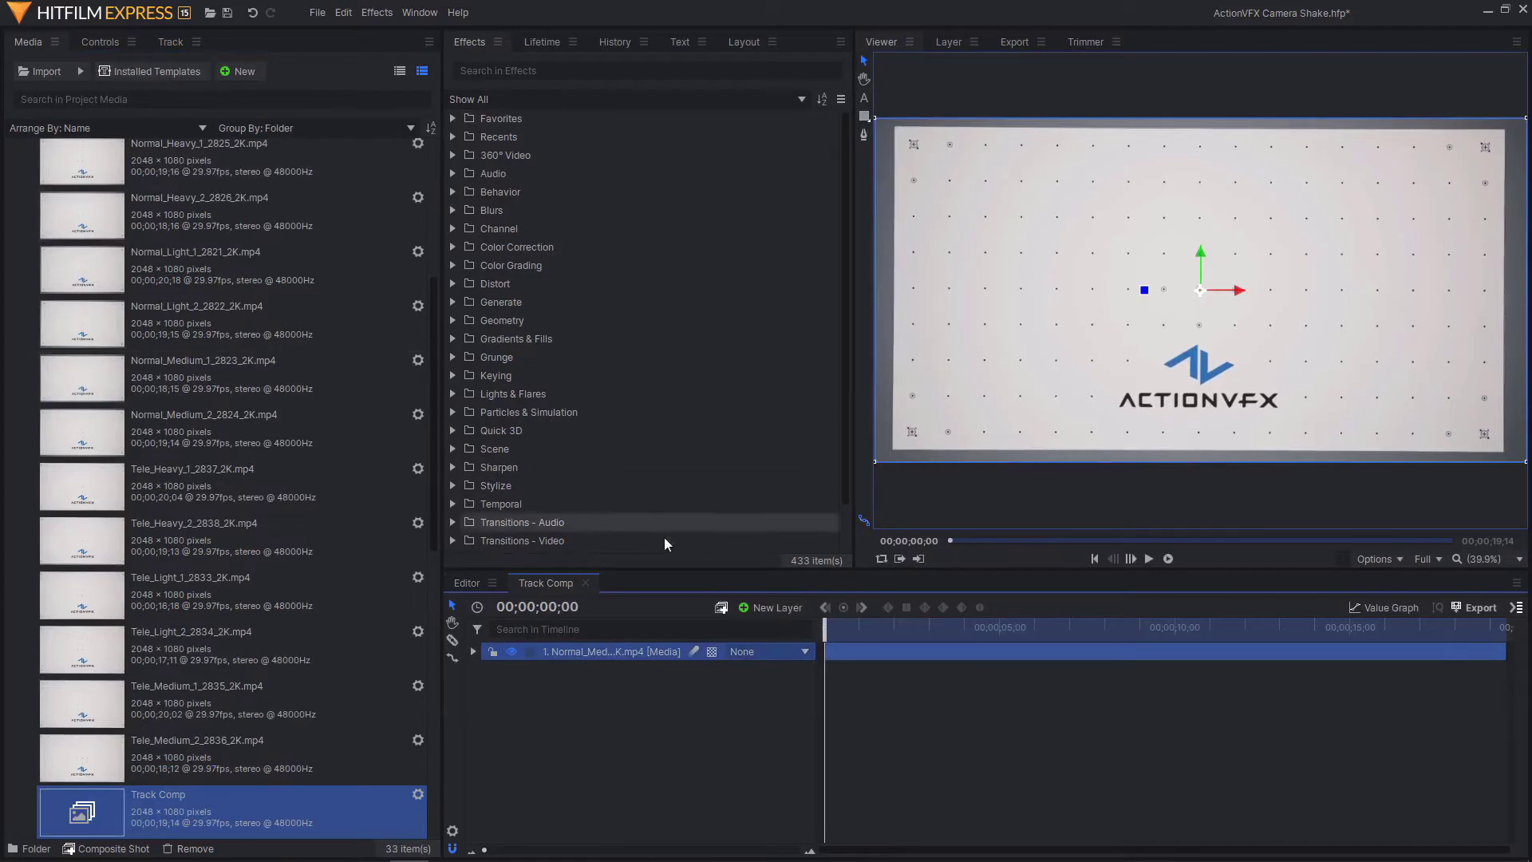
pyautogui.click(779, 607)
pyautogui.click(795, 709)
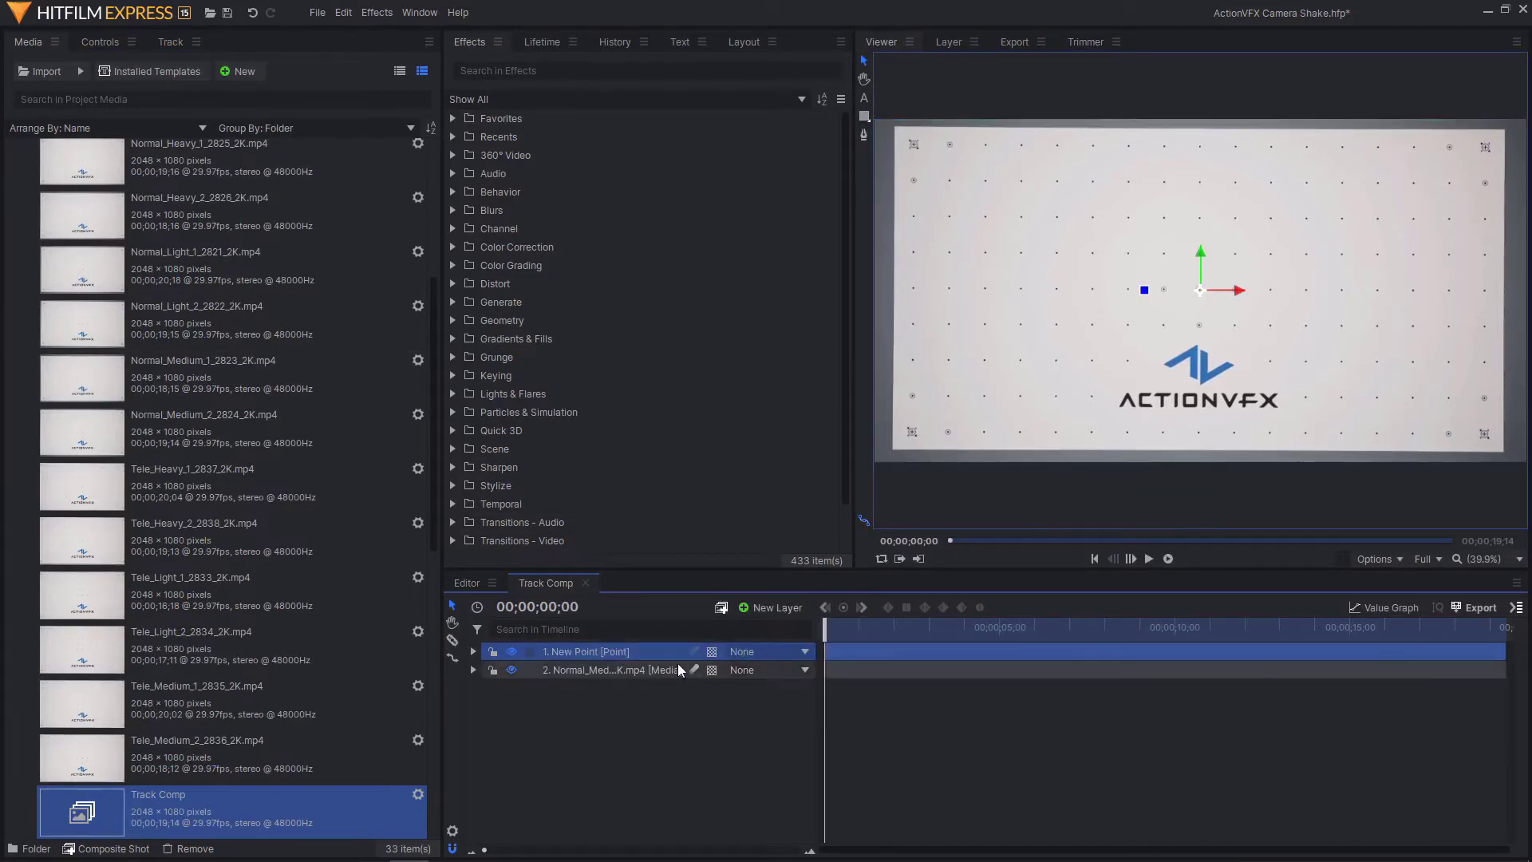
pyautogui.doubleClick(664, 653)
pyautogui.write('Track')
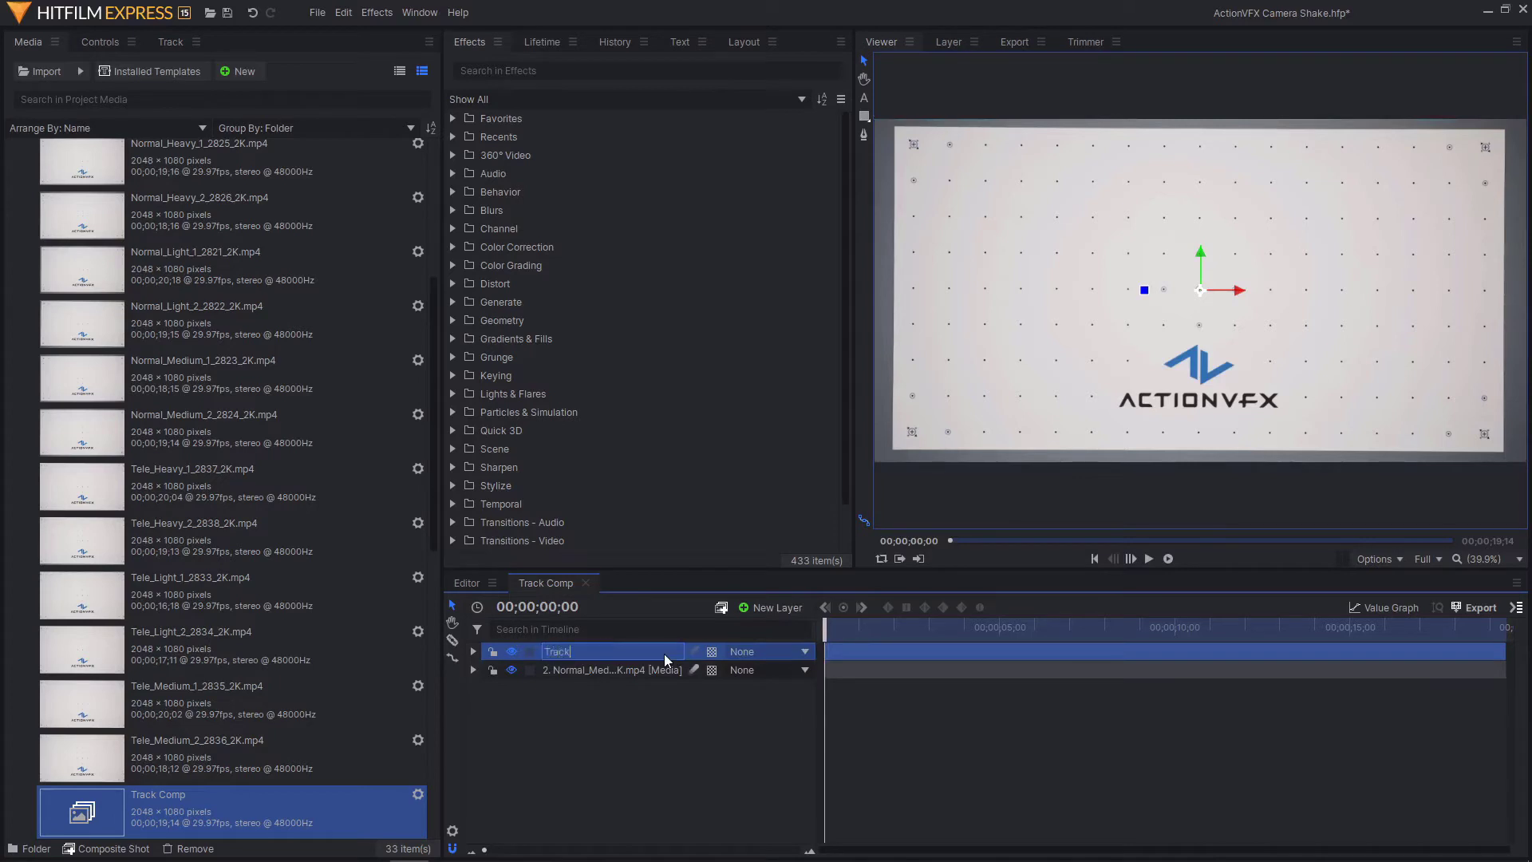
pyautogui.press('Return')
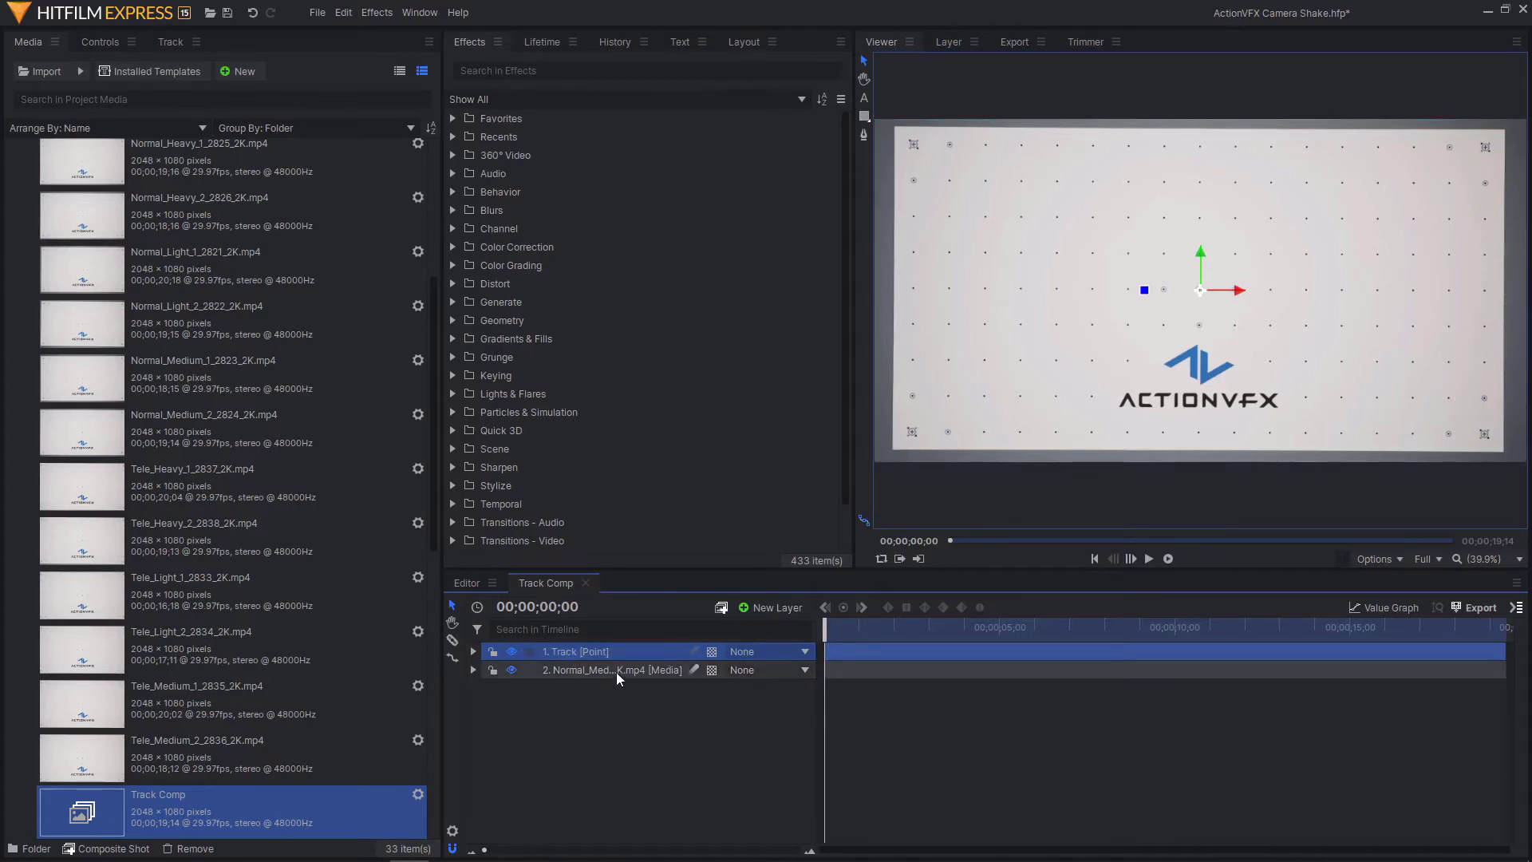
# Step: Expand the Normal_Medium_2 clip layer's properties to reveal its Tracks
pyautogui.click(632, 674)
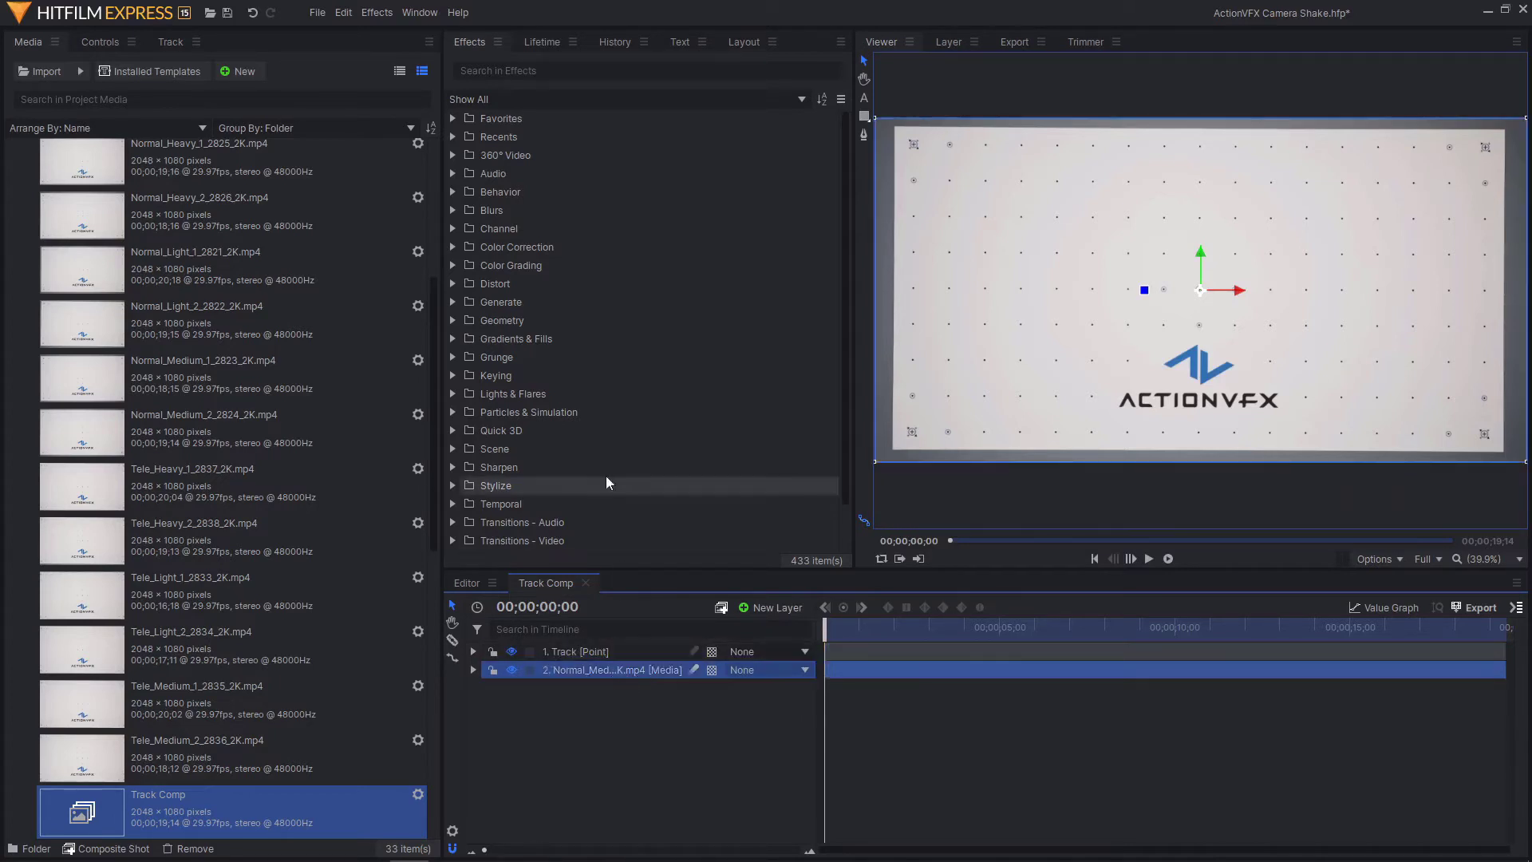
pyautogui.doubleClick(588, 669)
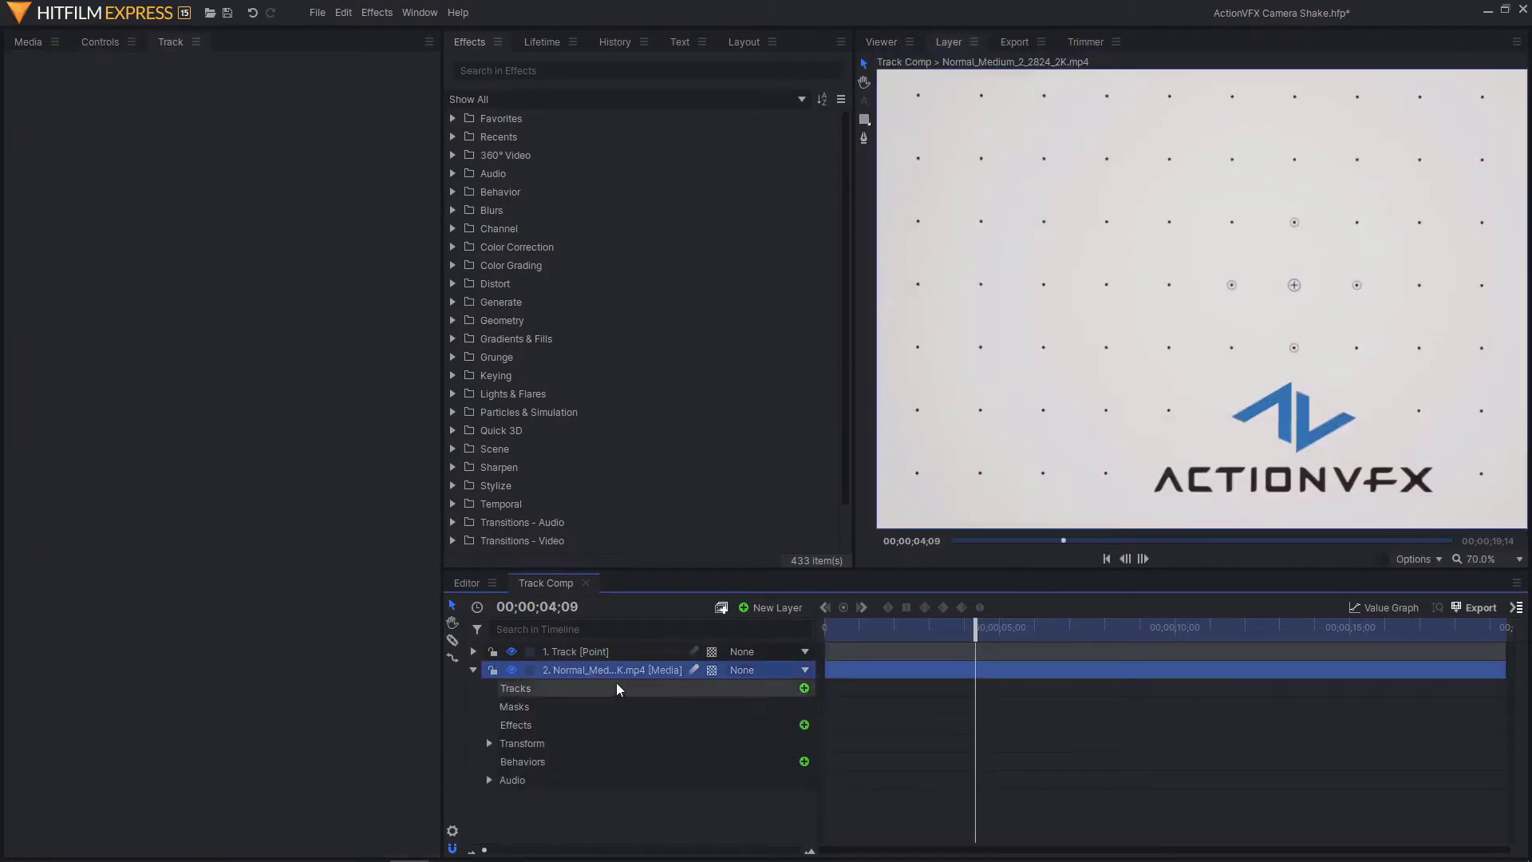
pyautogui.click(881, 42)
pyautogui.scroll(-3, 1078, 362)
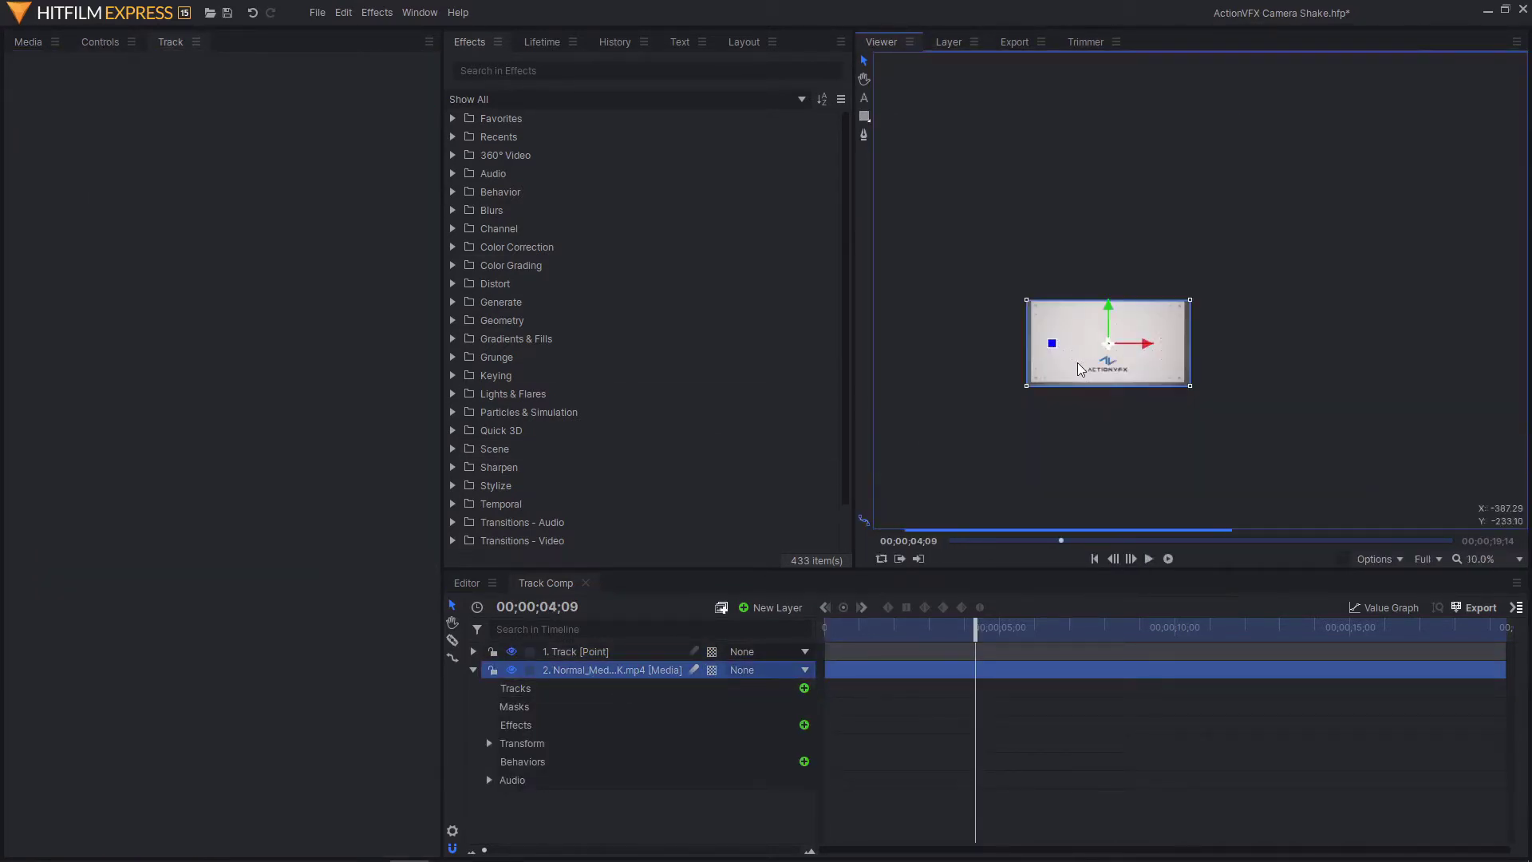
pyautogui.scroll(2, 1078, 363)
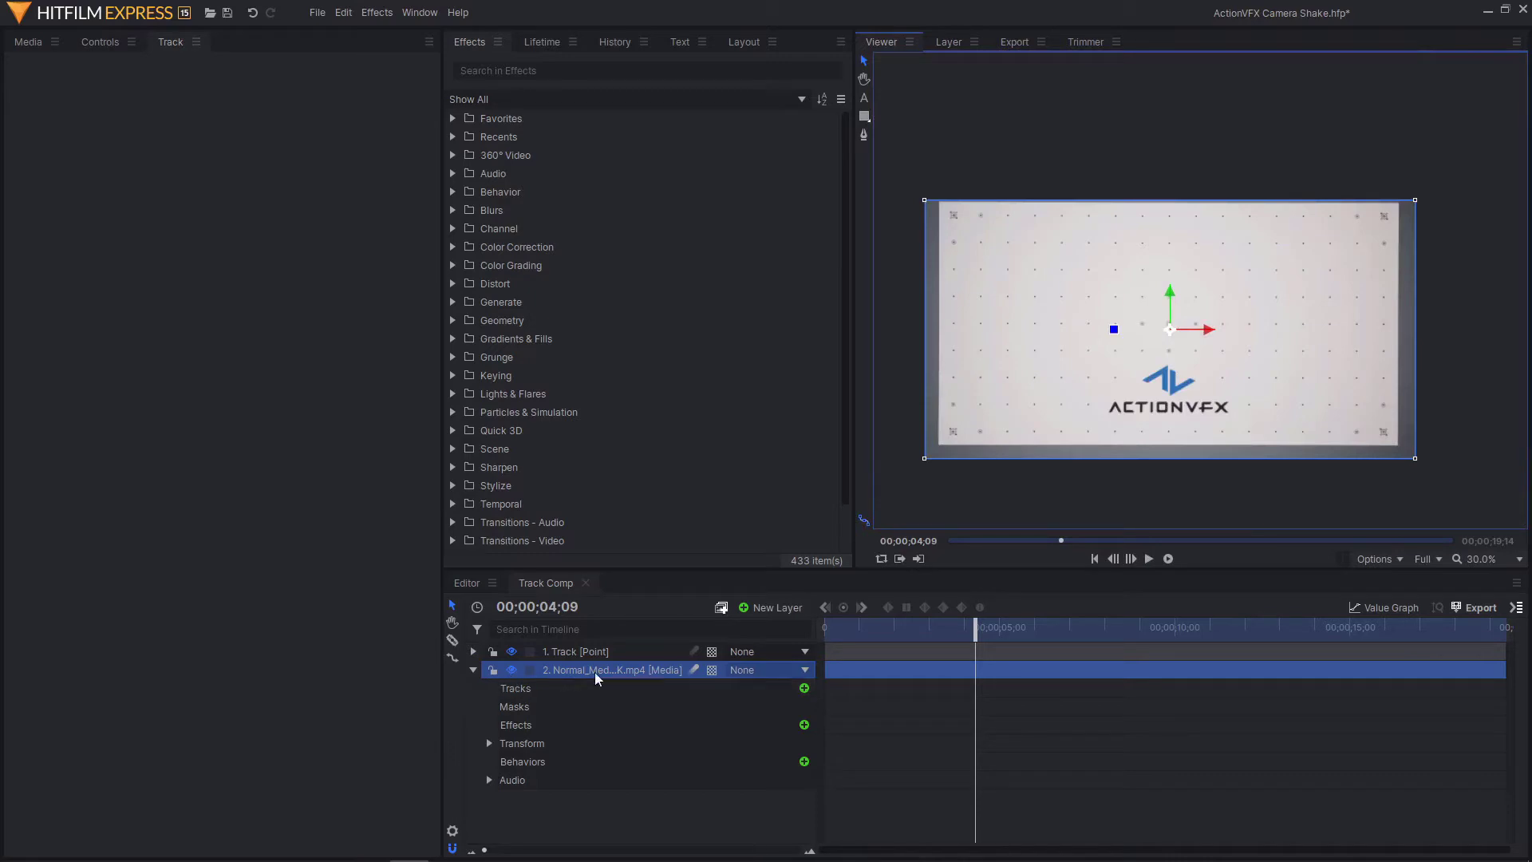
pyautogui.click(473, 670)
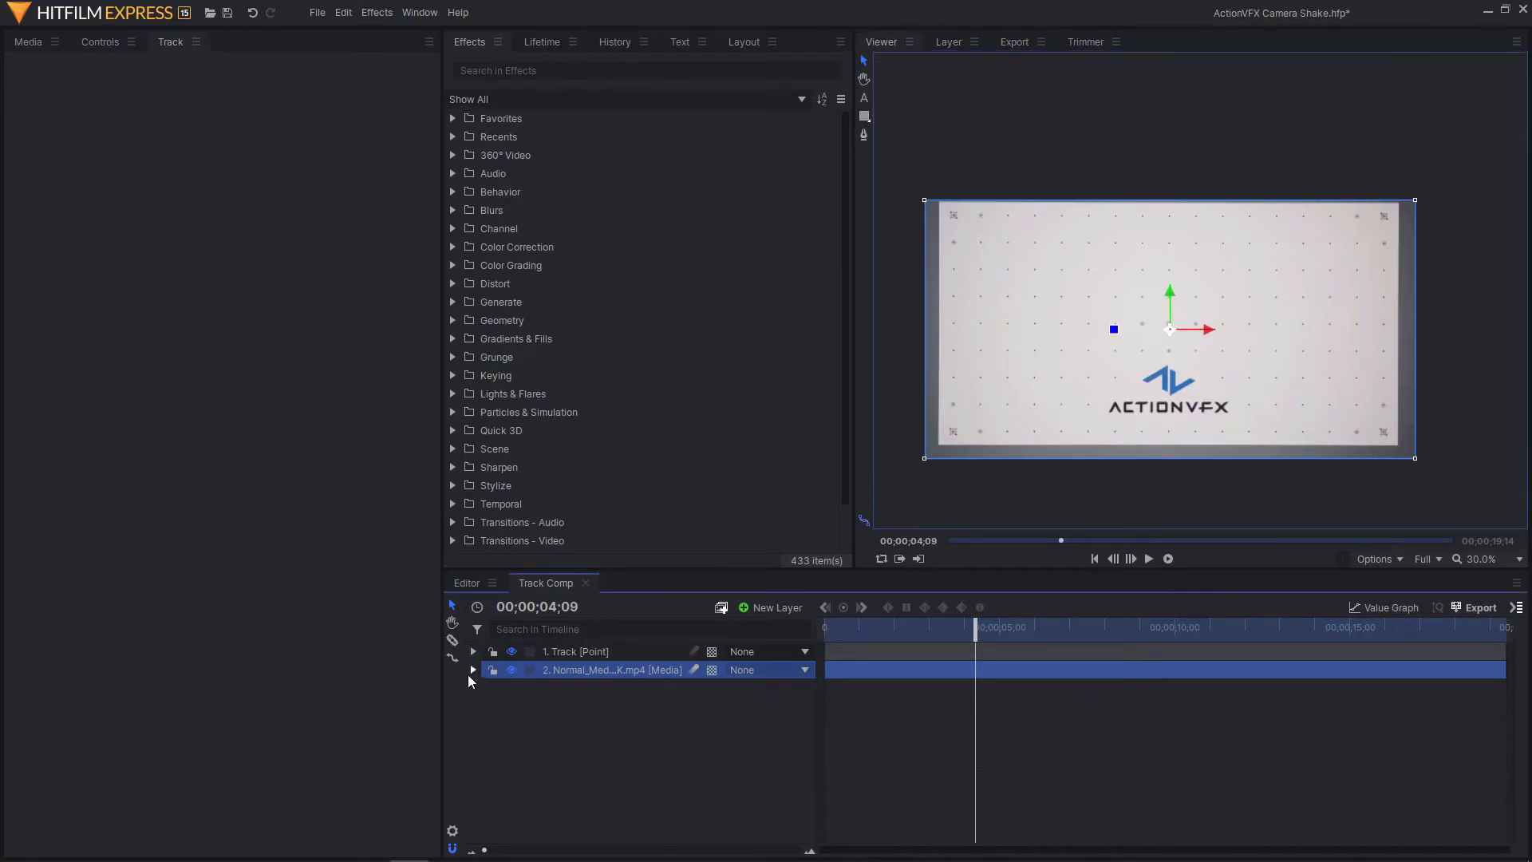
pyautogui.click(474, 670)
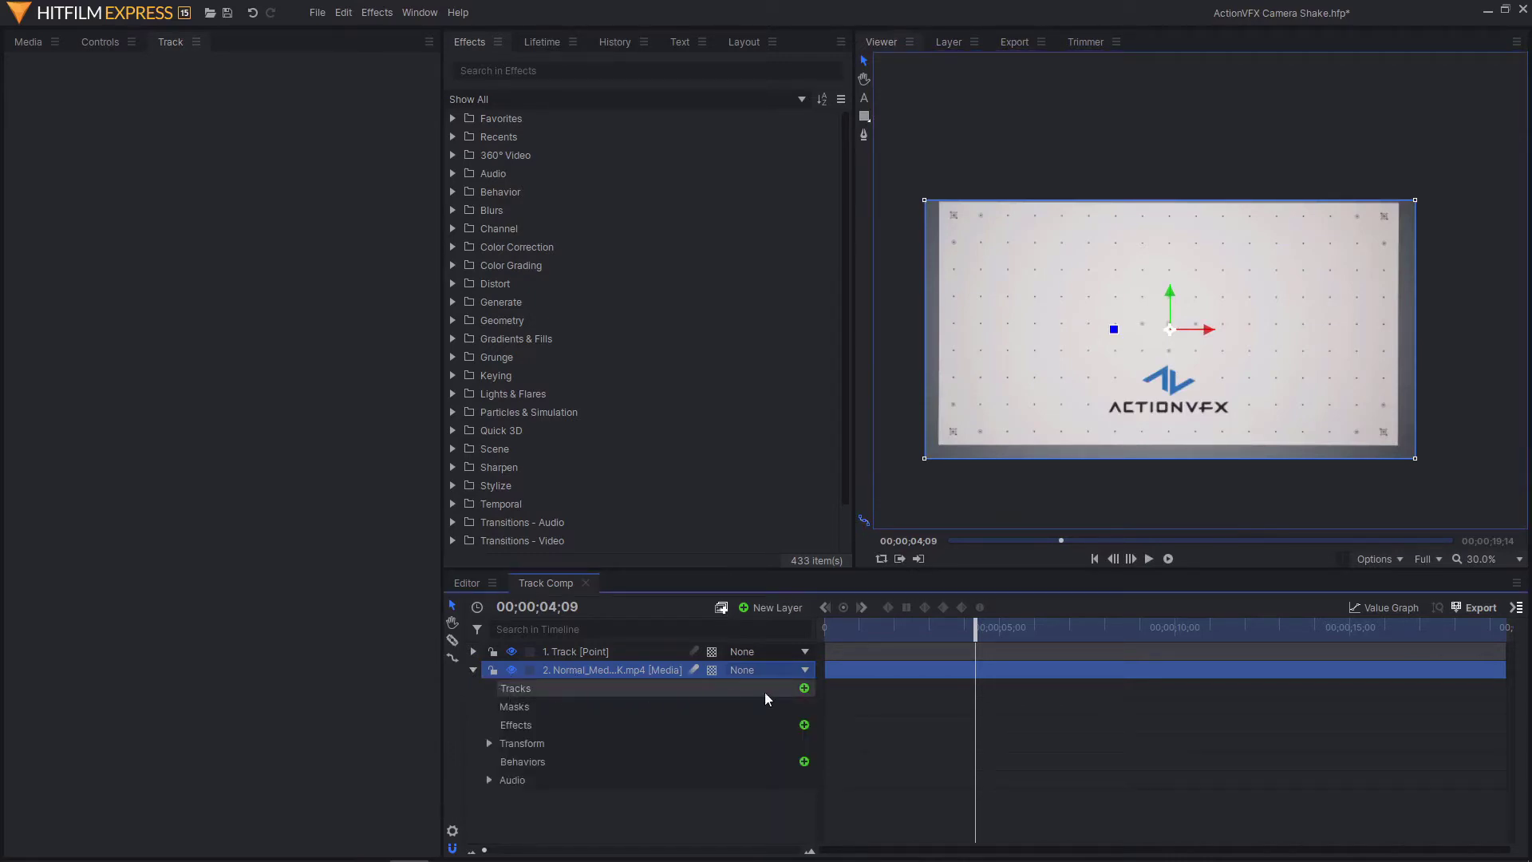
# Step: Add a Tracker to the clip layer, deleting the first one and adding a fresh one
pyautogui.click(805, 689)
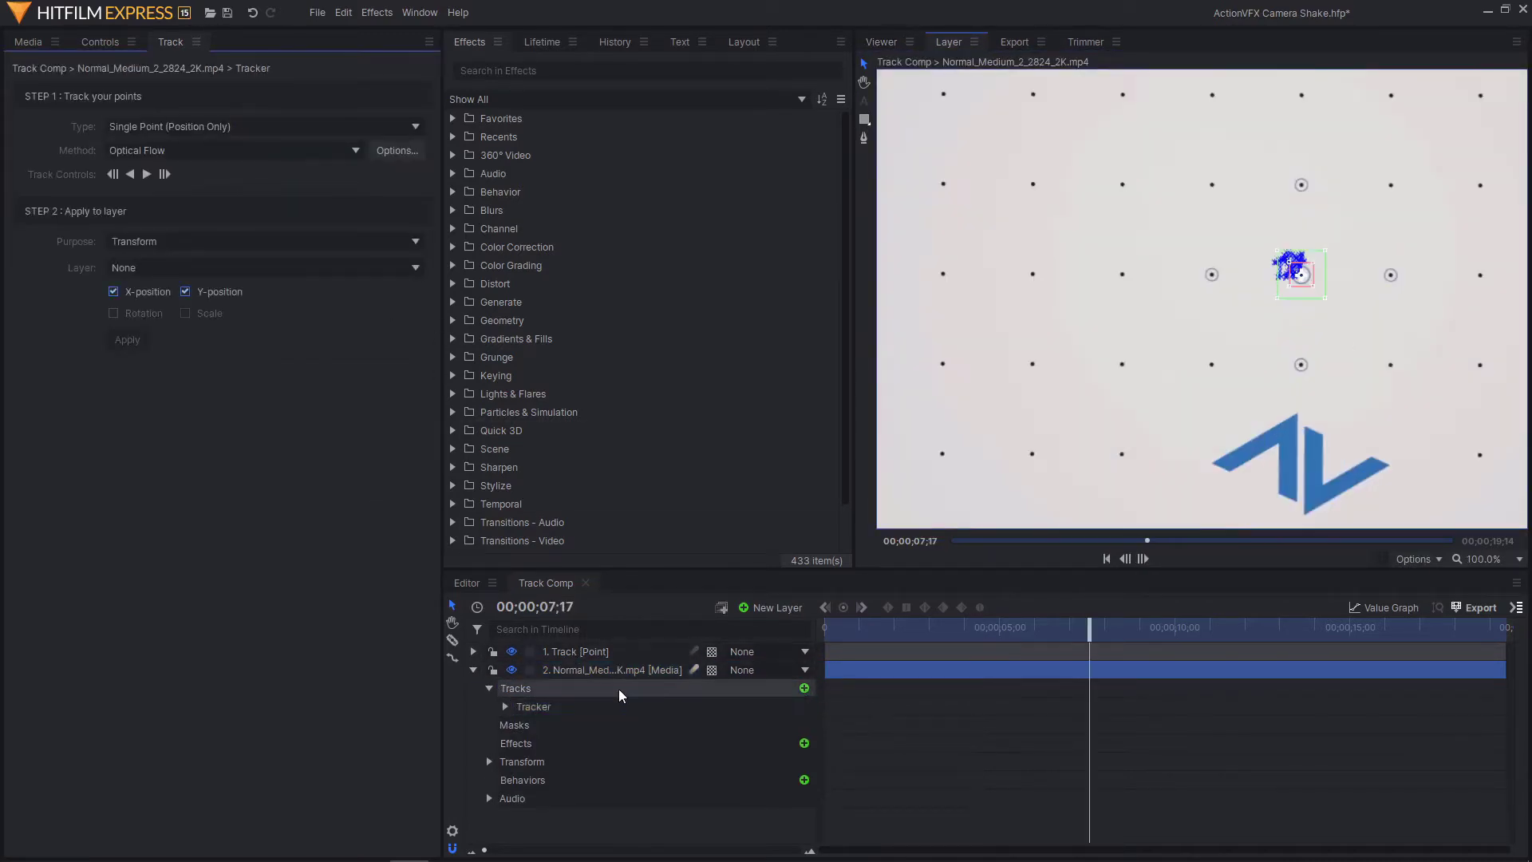
pyautogui.click(615, 702)
pyautogui.press('Delete')
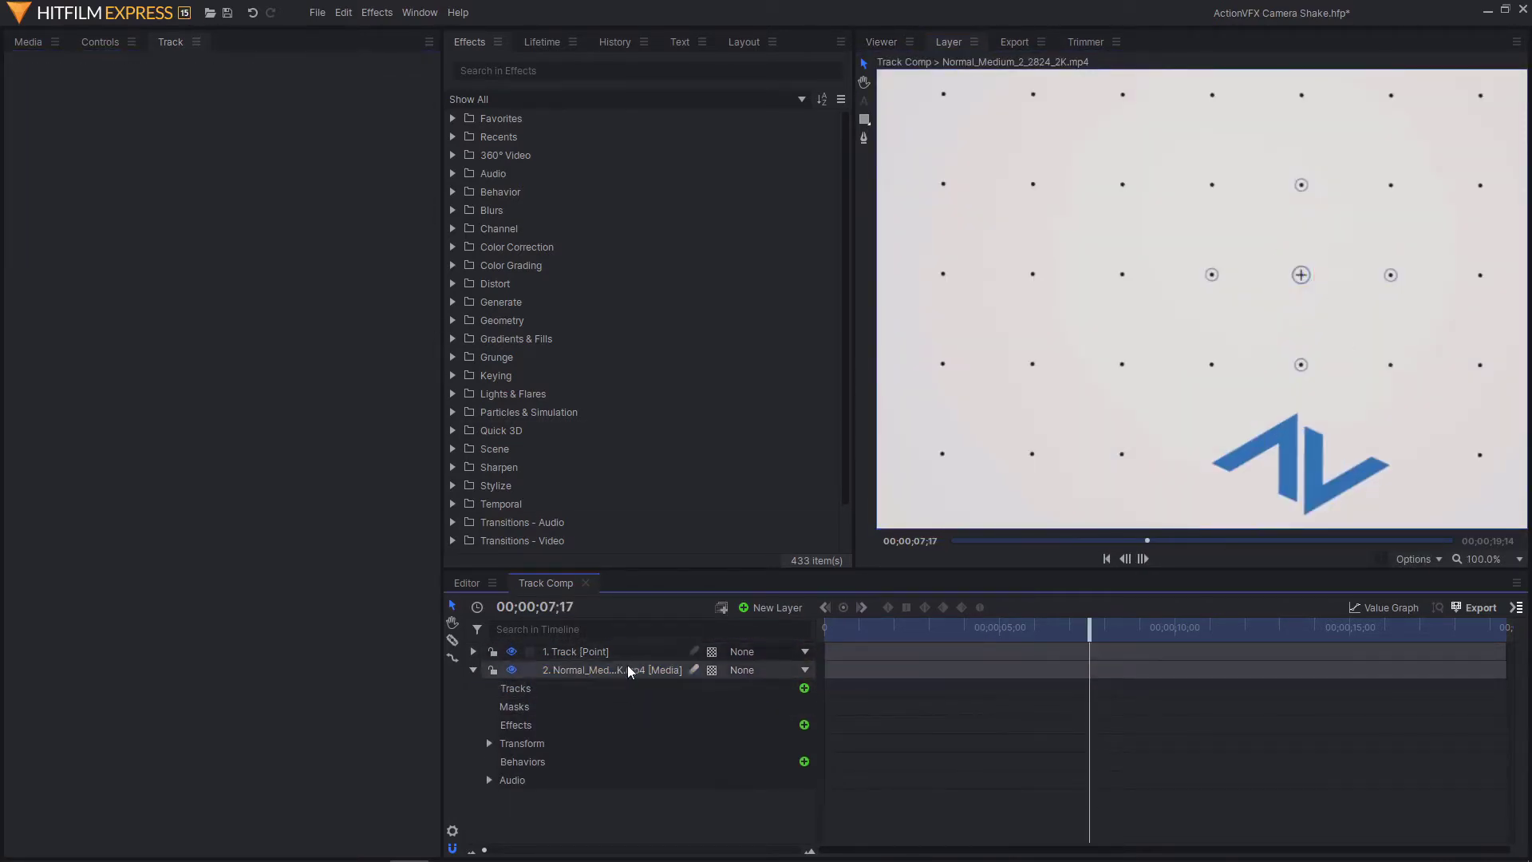
pyautogui.click(627, 667)
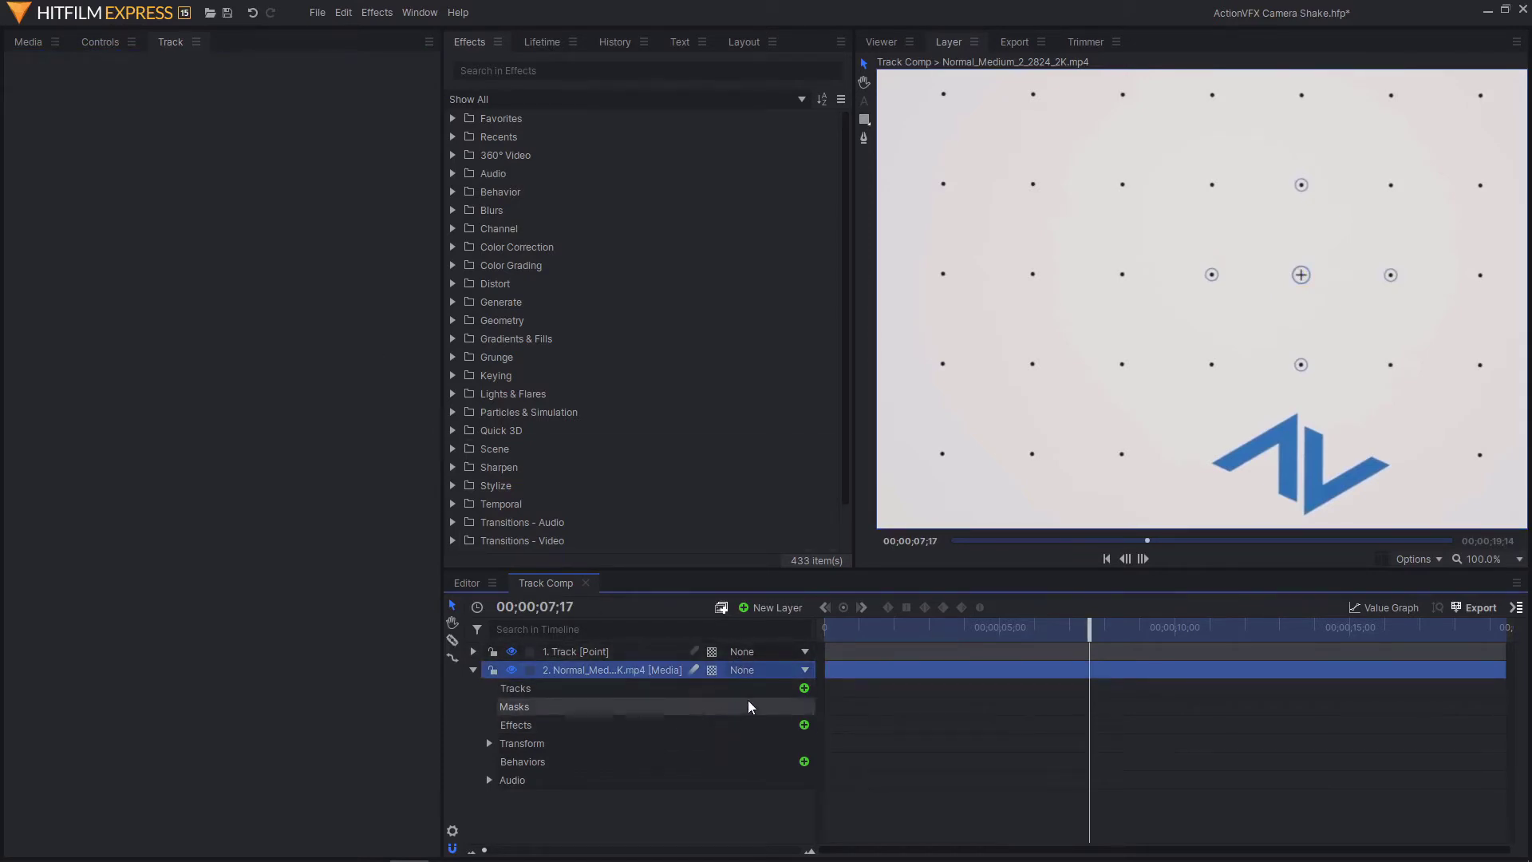
pyautogui.click(804, 688)
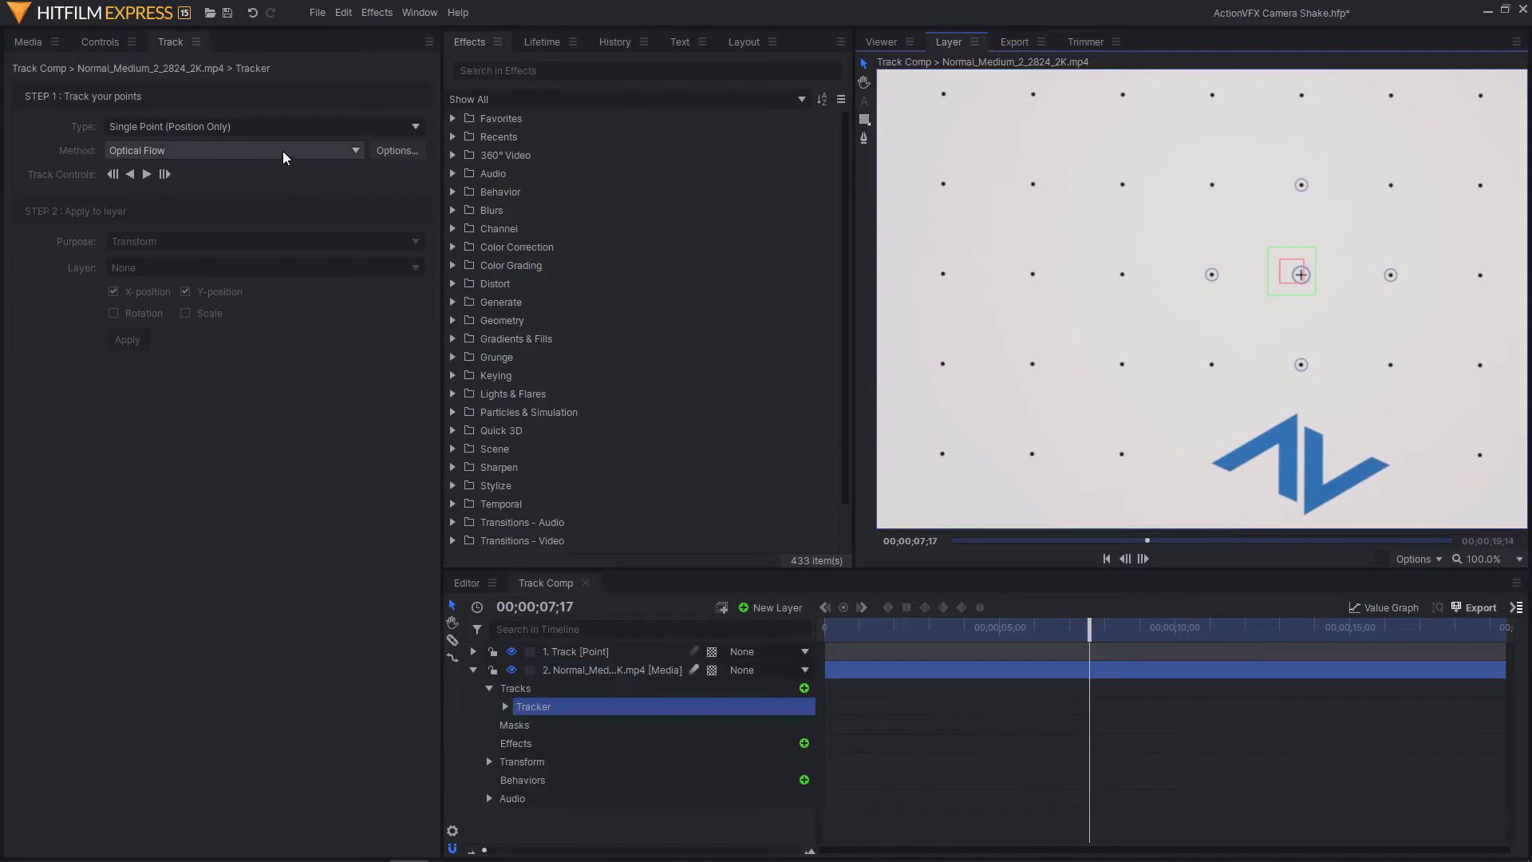
# Step: Switch the tracker type to Double Points
pyautogui.click(217, 127)
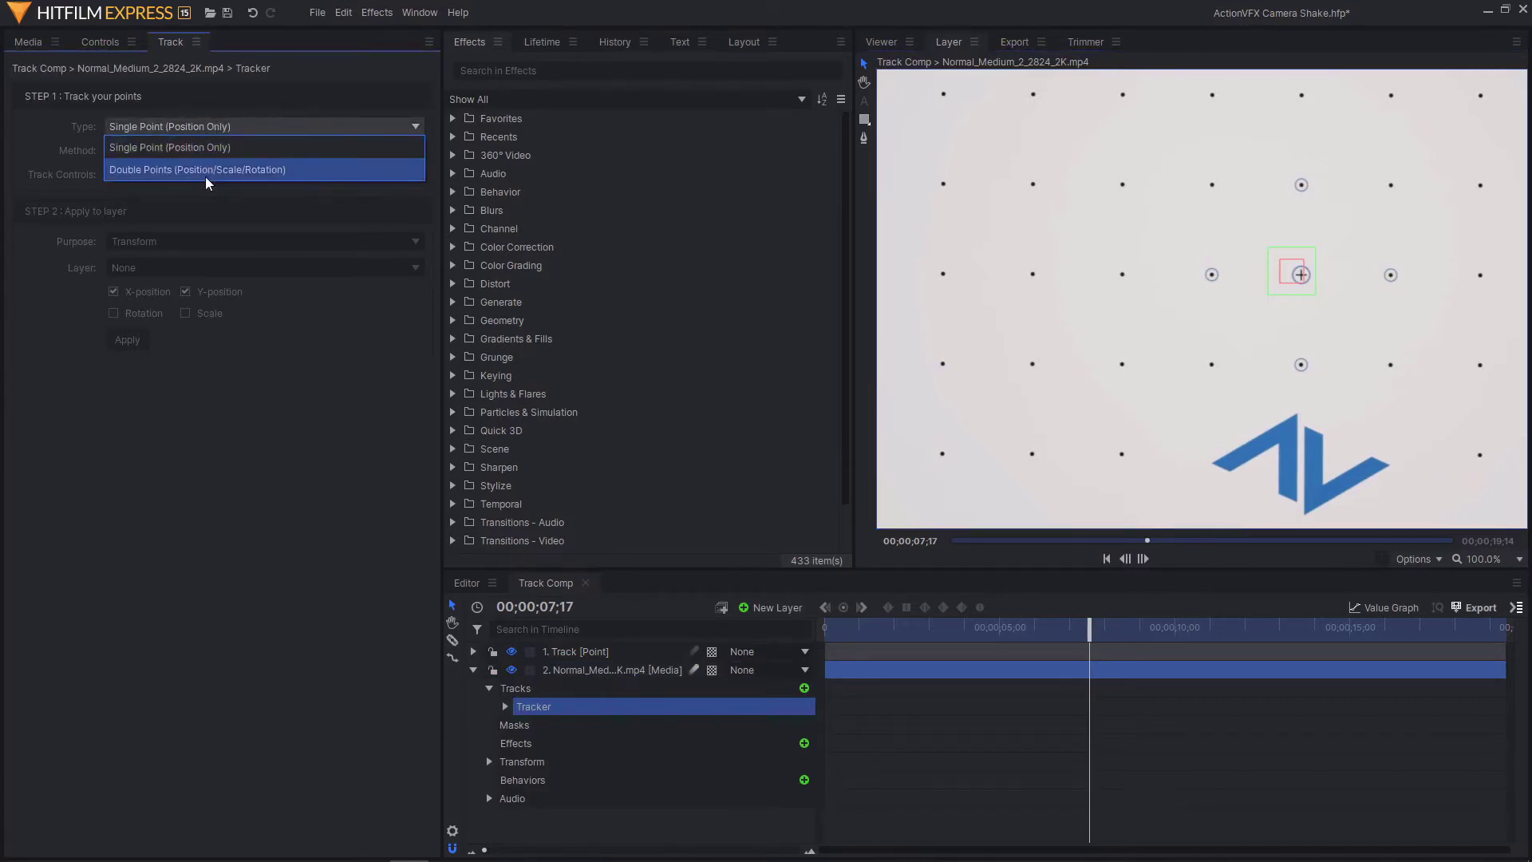
pyautogui.click(205, 176)
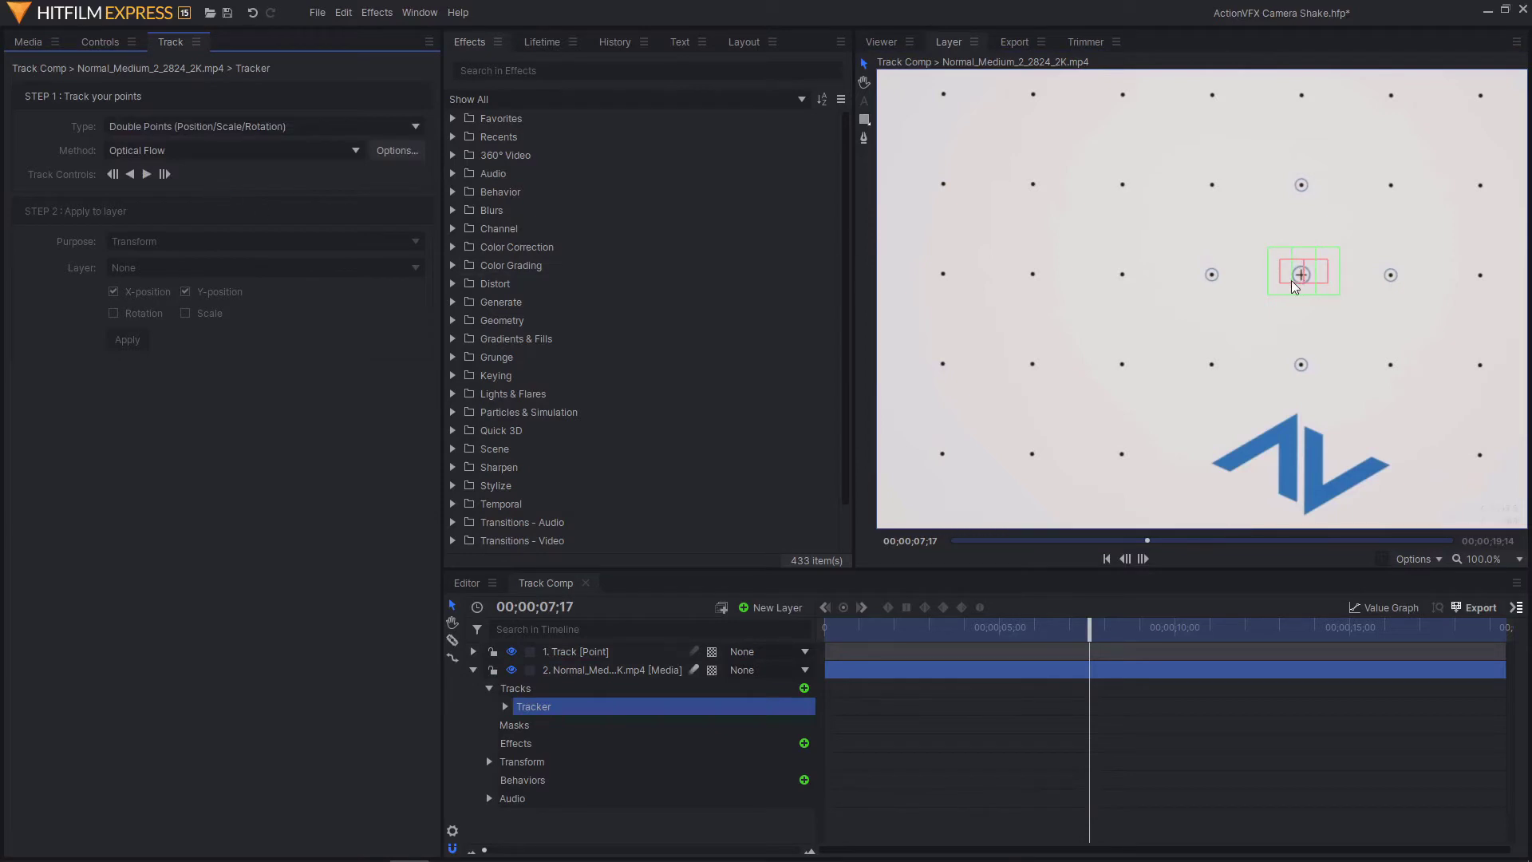
pyautogui.scroll(-2, 1275, 308)
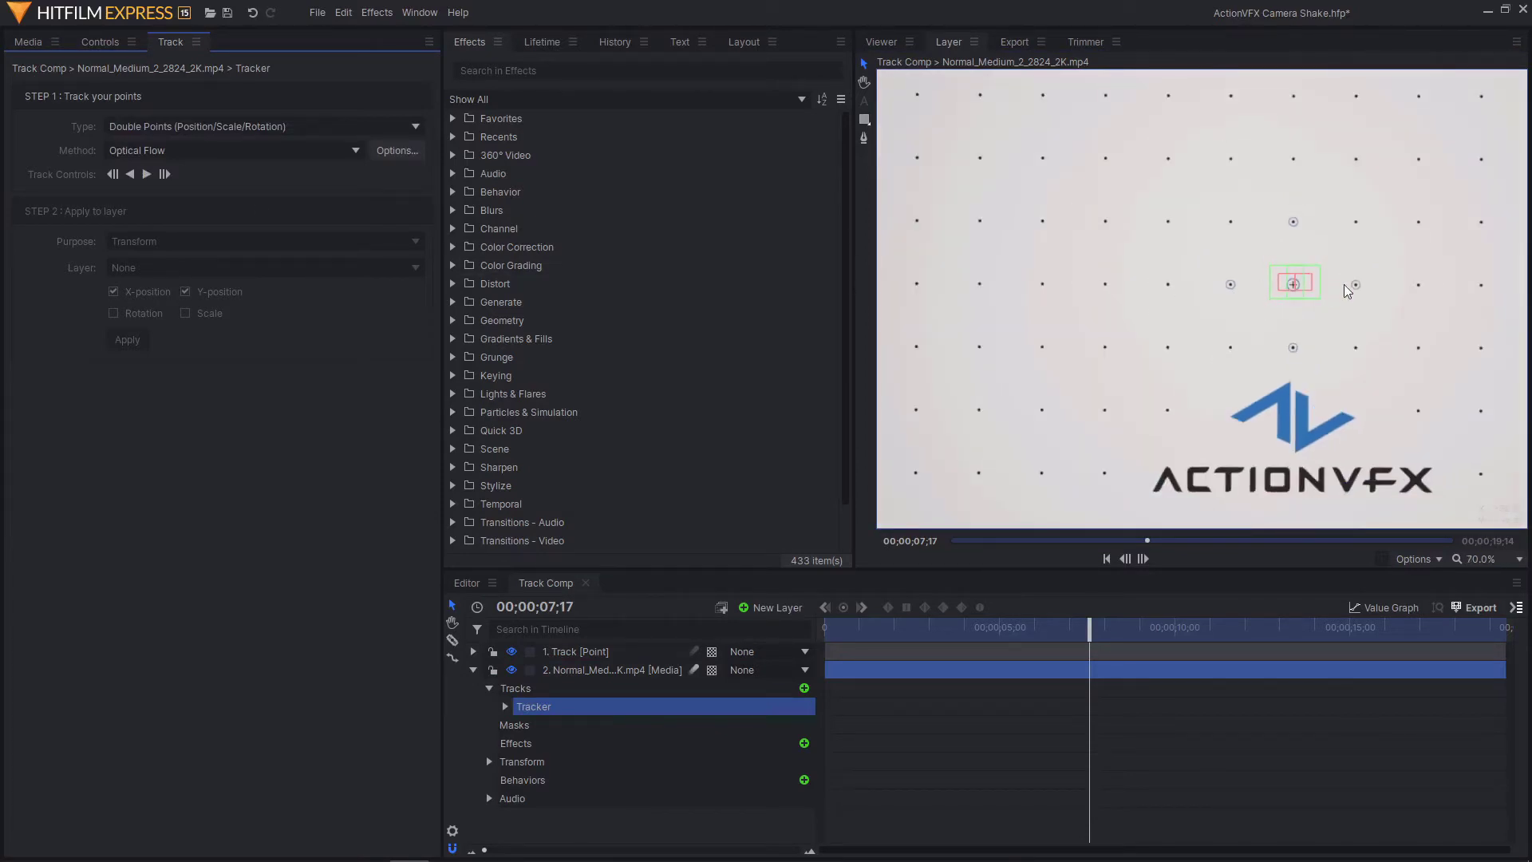
# Step: Move the second track point left of centre and shrink its search and feature boxes
pyautogui.moveTo(1281, 286); pyautogui.dragTo(1177, 267)
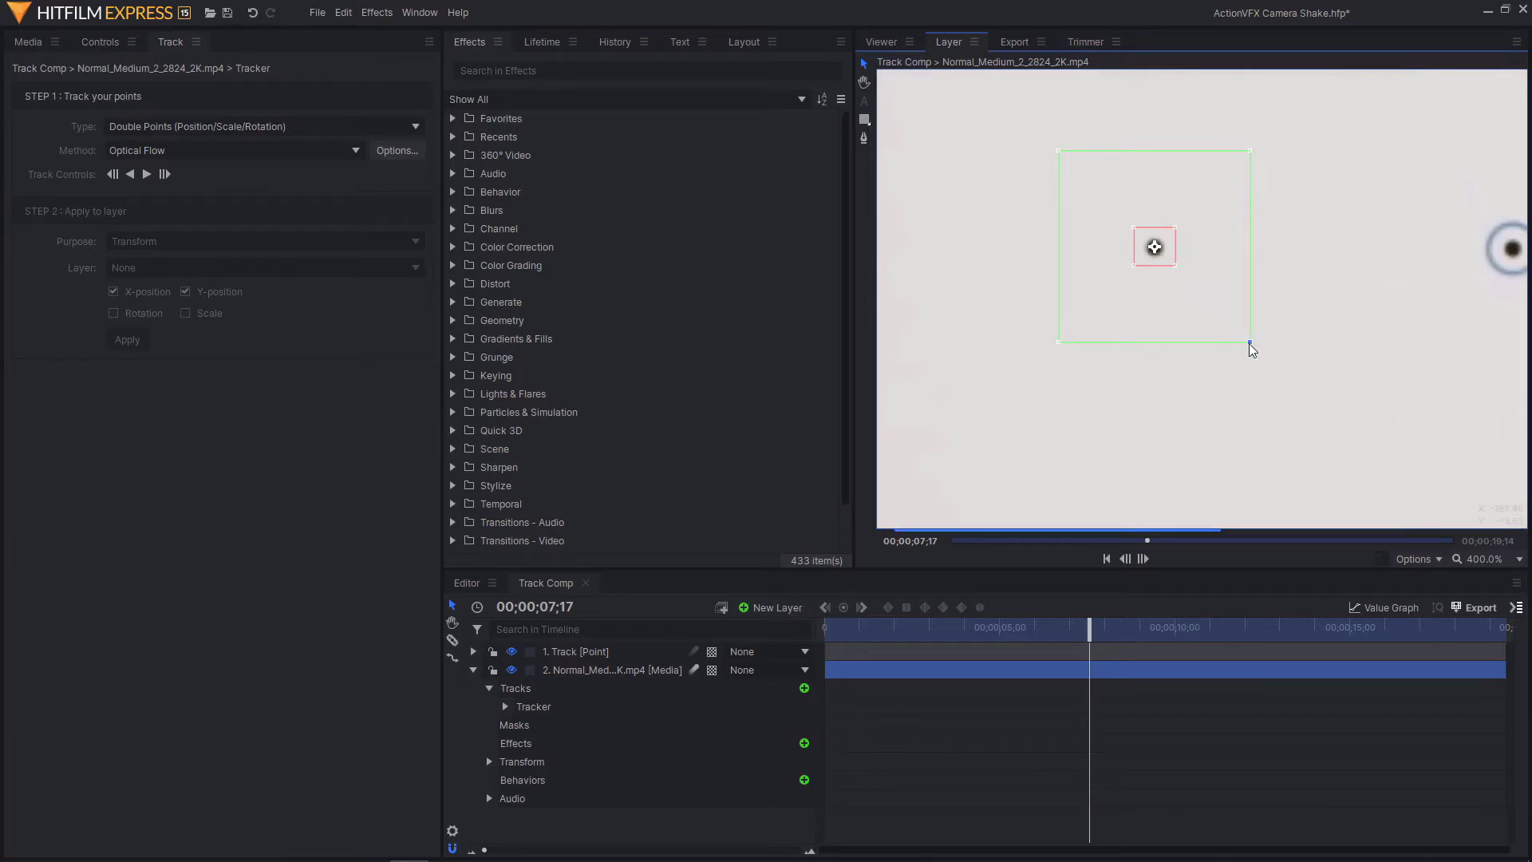
pyautogui.moveTo(1249, 343); pyautogui.dragTo(1227, 312)
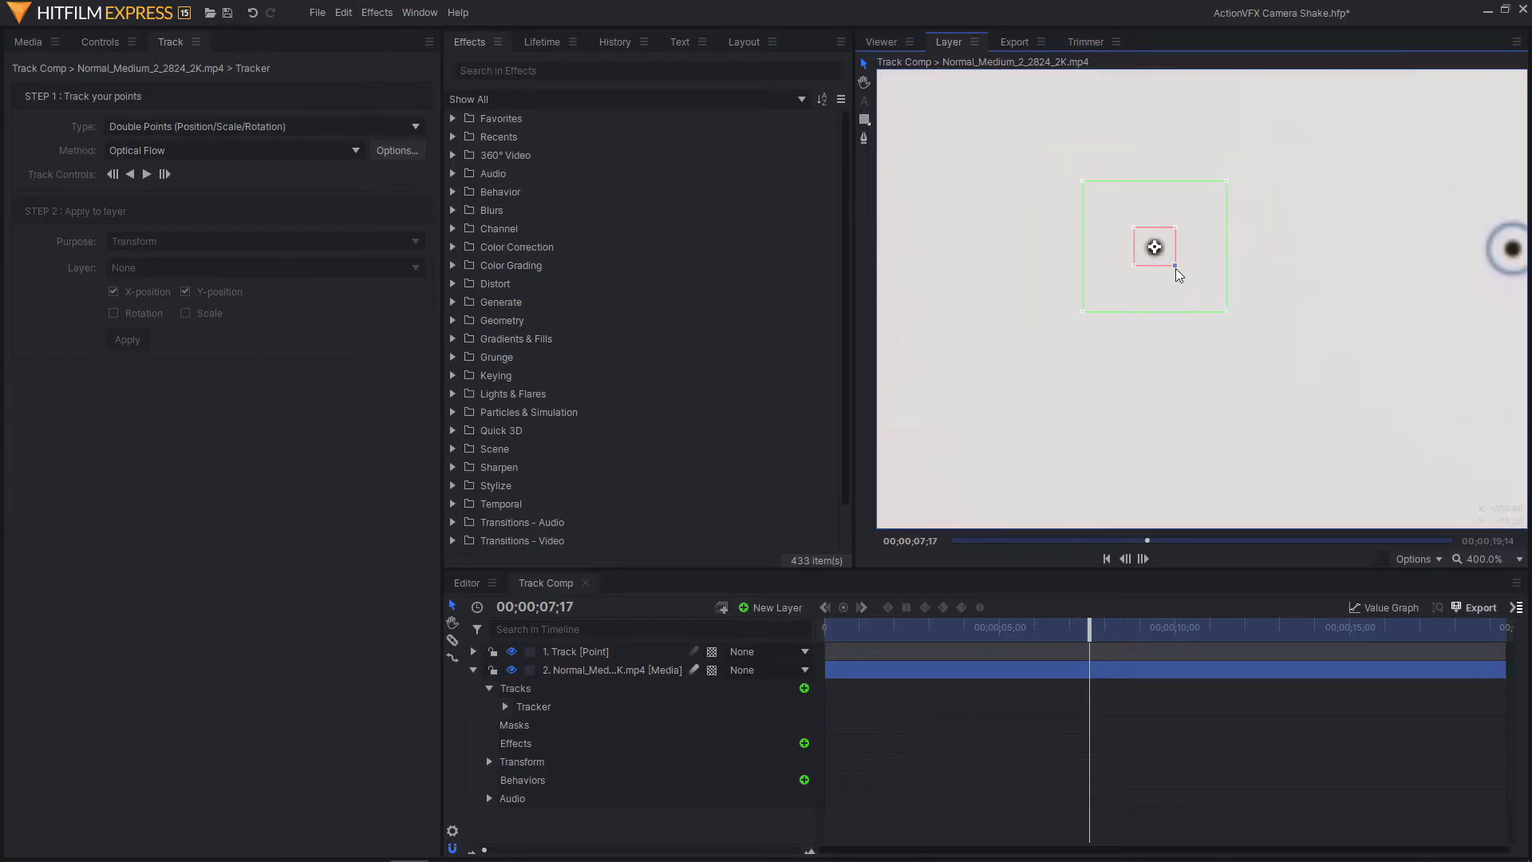
pyautogui.scroll(-5, 1174, 267)
pyautogui.scroll(3, 1285, 274)
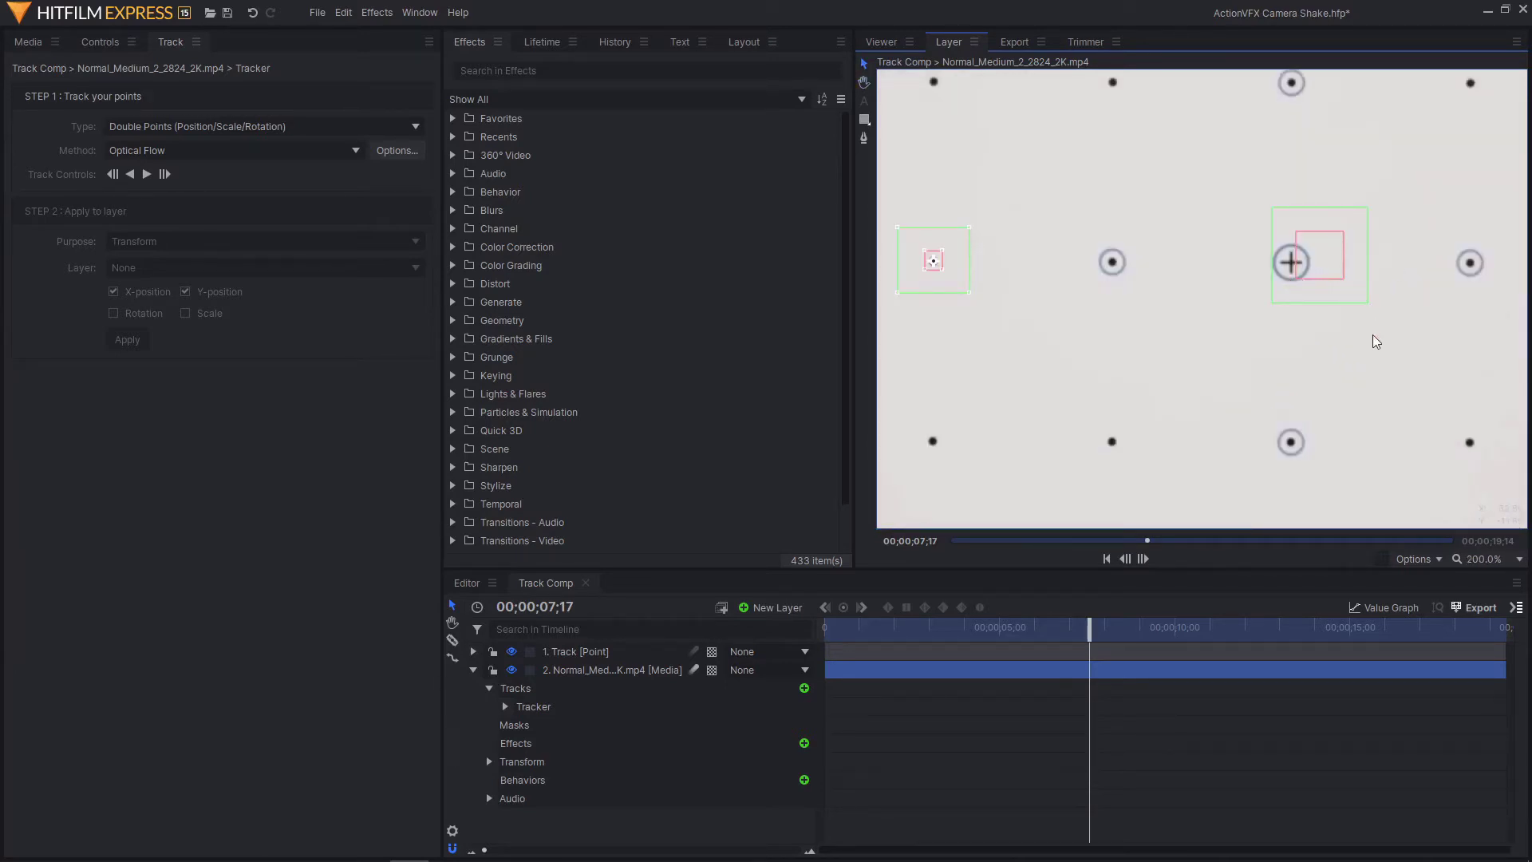
pyautogui.scroll(-2, 1373, 337)
pyautogui.moveTo(1333, 334); pyautogui.dragTo(1344, 295)
pyautogui.scroll(5, 1344, 289)
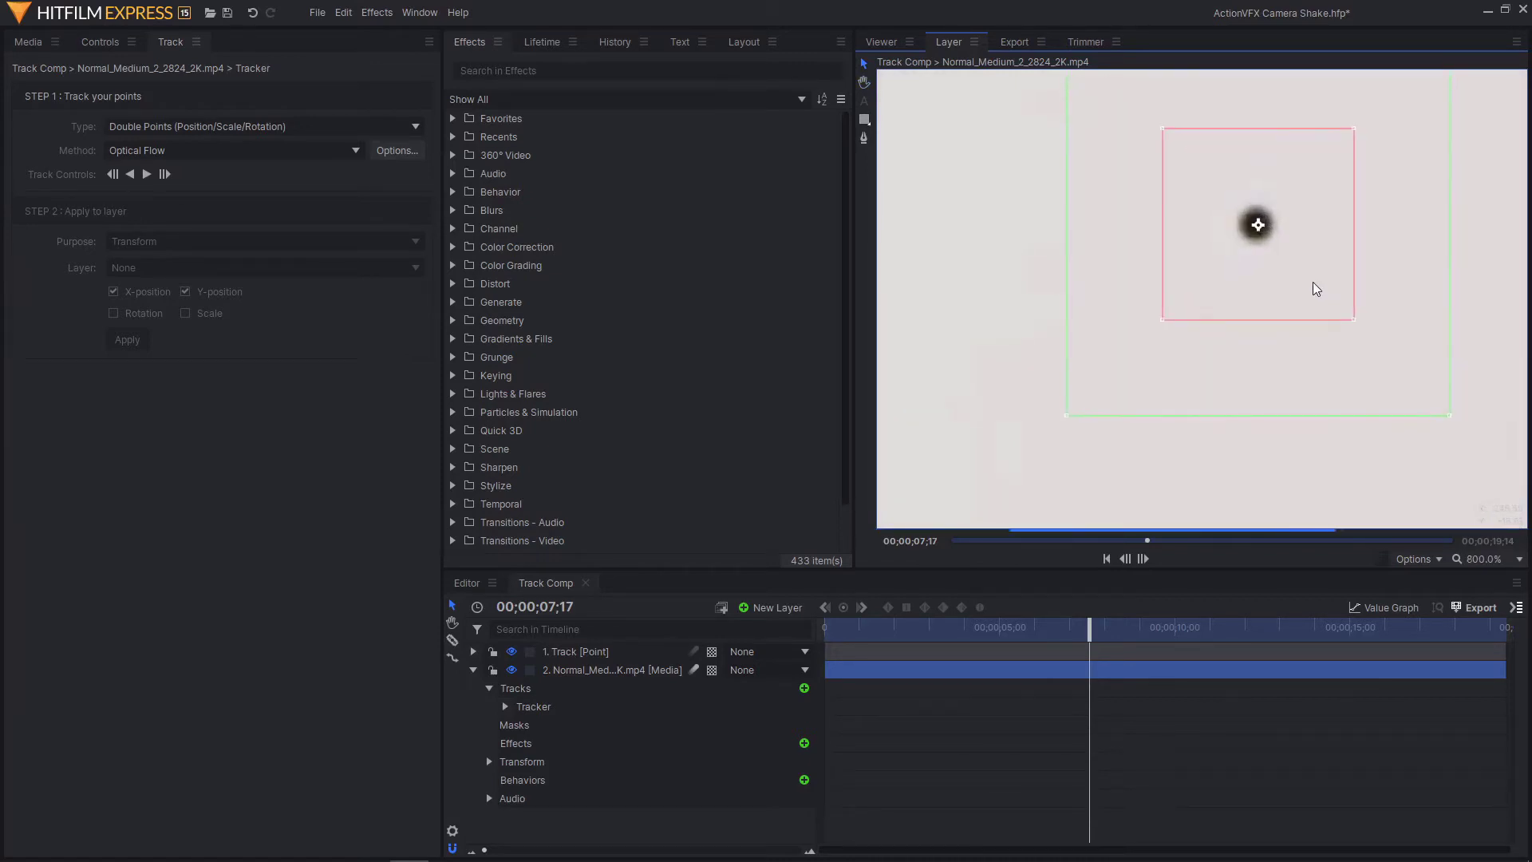
pyautogui.moveTo(1355, 324); pyautogui.dragTo(1309, 273)
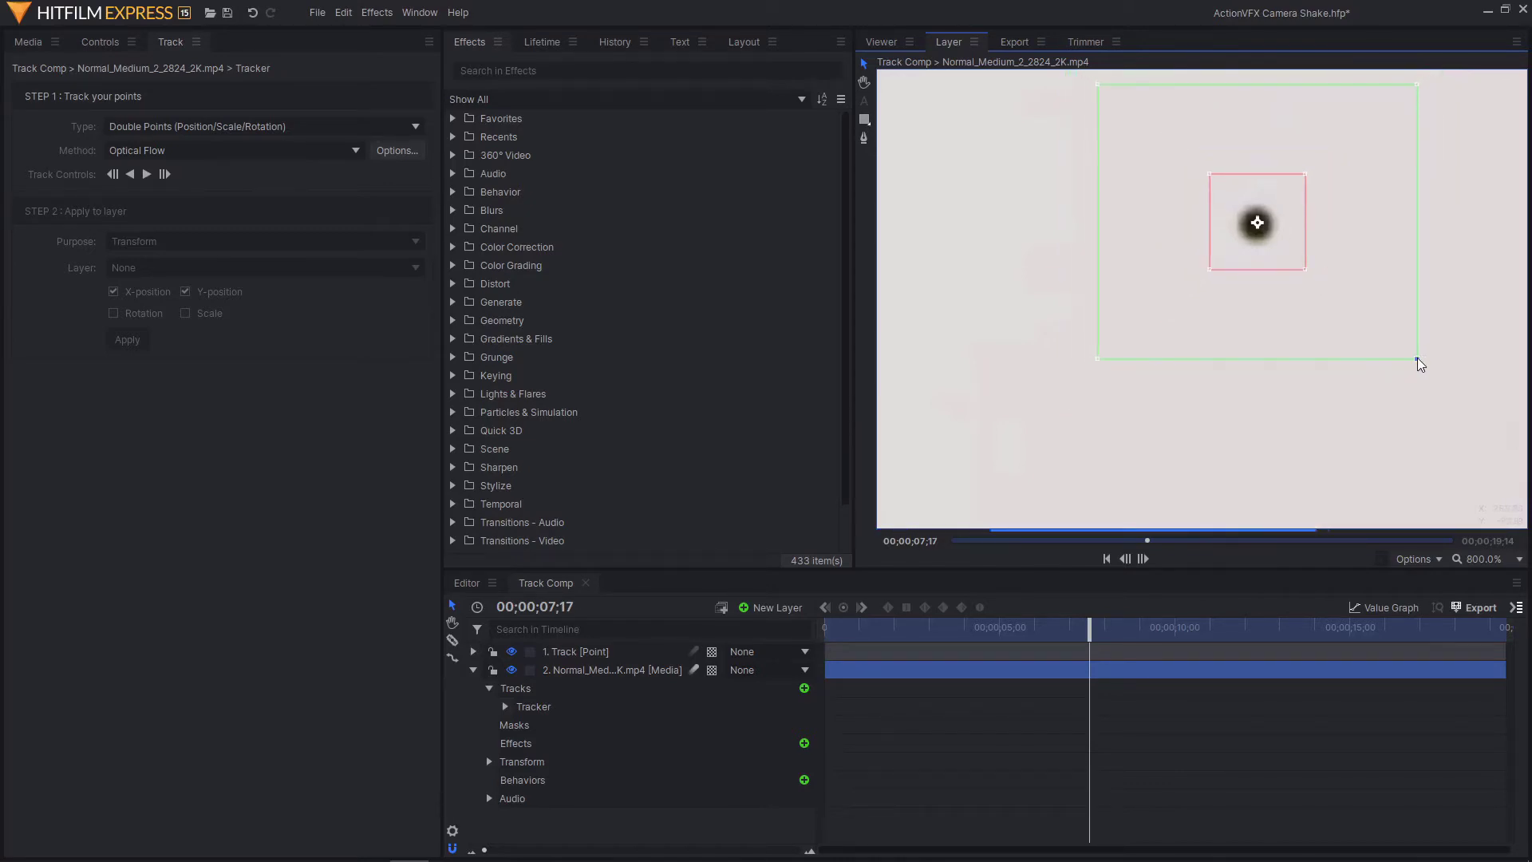
pyautogui.scroll(-10, 1368, 343)
pyautogui.moveTo(1176, 384); pyautogui.dragTo(1246, 342)
# Step: At the clip's first frame, place both track boxes onto their black grid dots
pyautogui.moveTo(1093, 634); pyautogui.dragTo(826, 635)
pyautogui.scroll(8, 1189, 363)
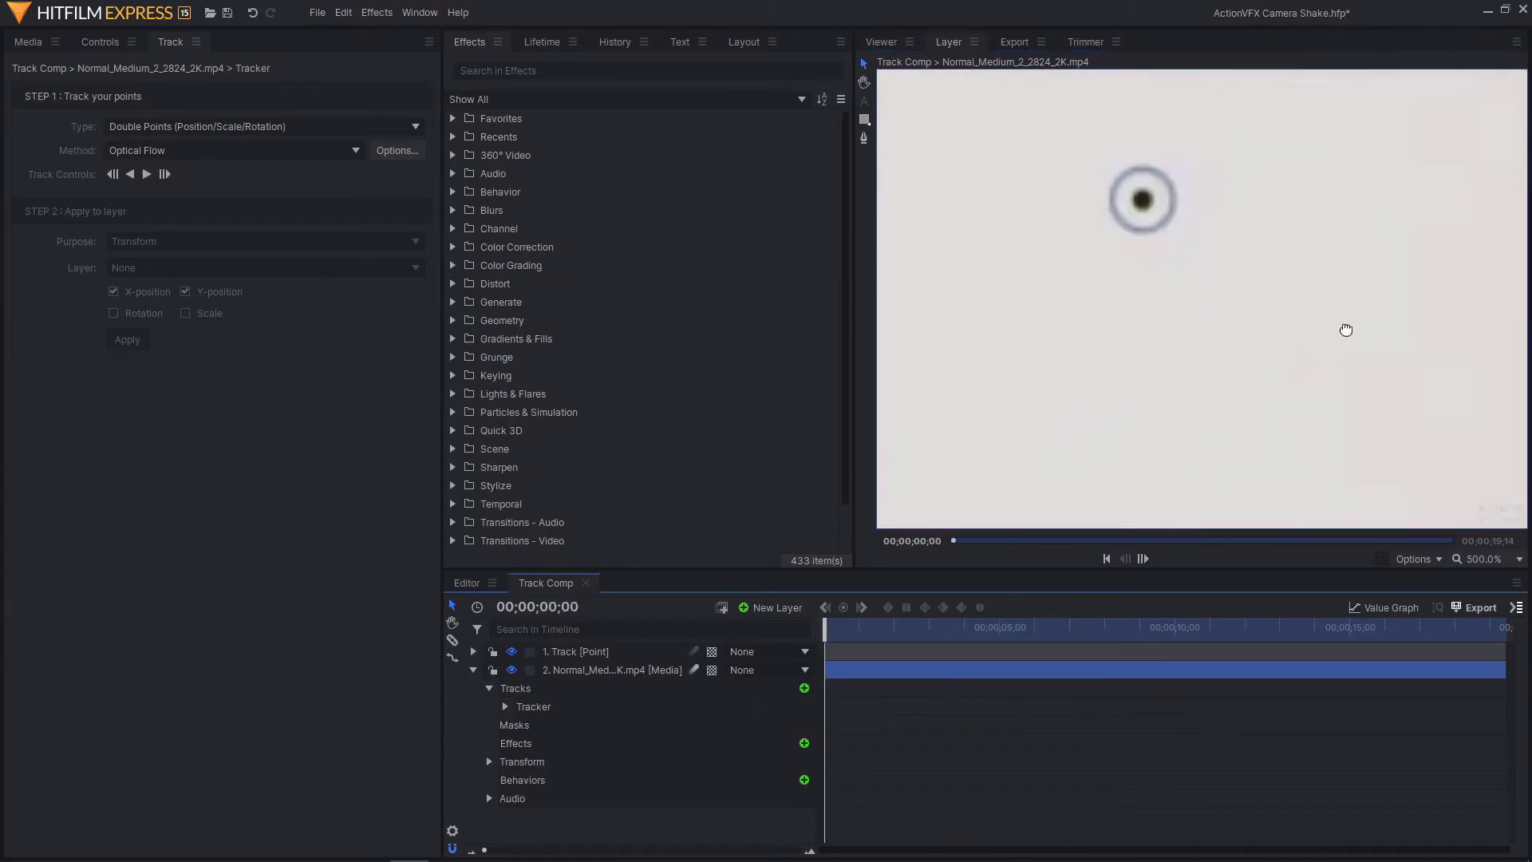
pyautogui.moveTo(1254, 290); pyautogui.dragTo(1199, 262)
pyautogui.moveTo(1023, 376); pyautogui.dragTo(1144, 424)
pyautogui.moveTo(1186, 318); pyautogui.dragTo(1127, 284)
pyautogui.scroll(-5, 1358, 276)
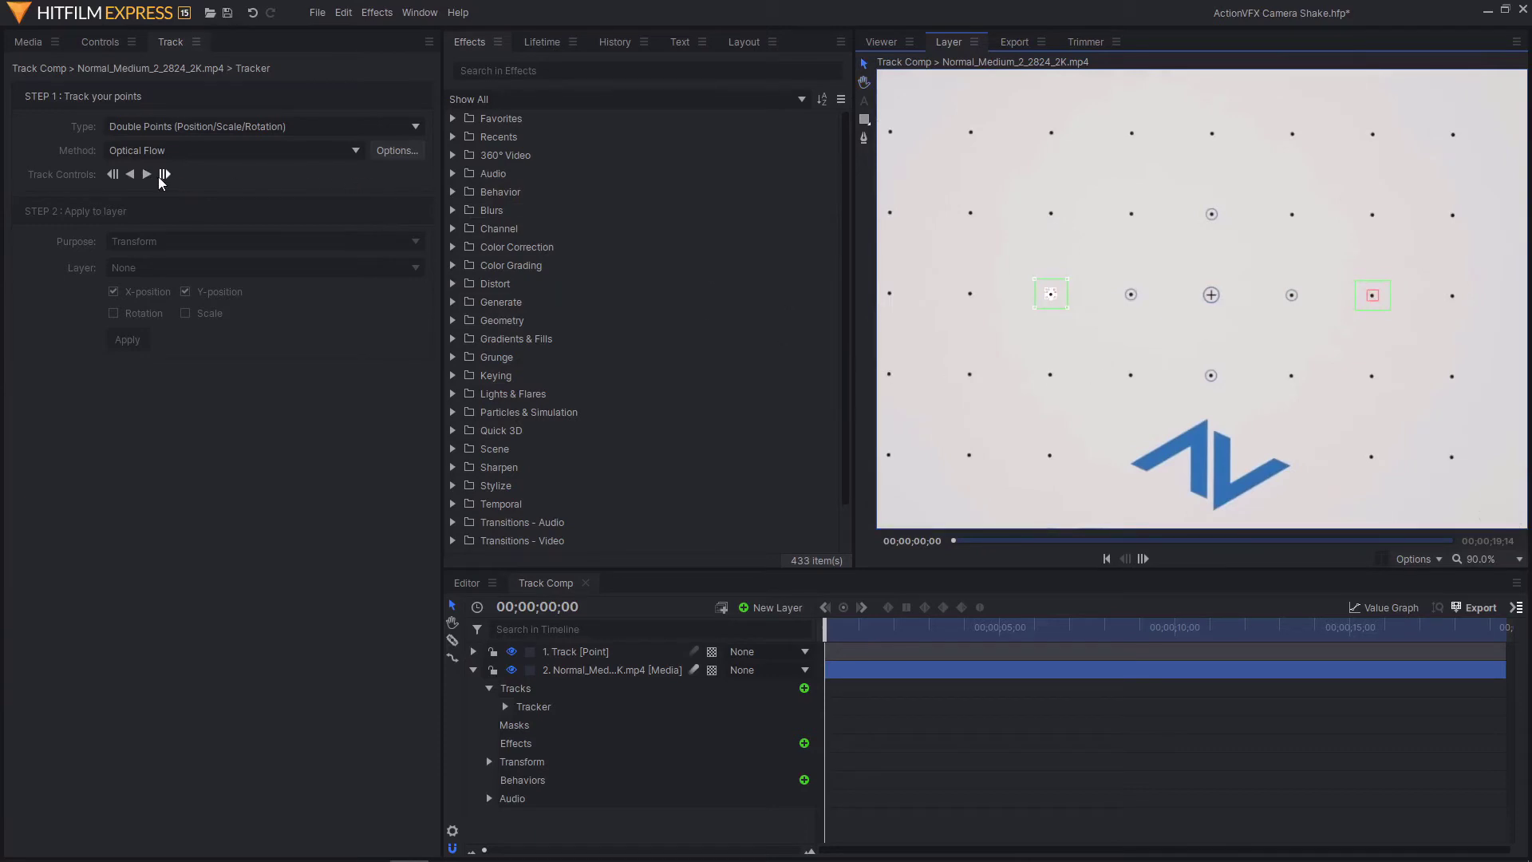
# Step: Track both points forward to the clip's end, then return the playhead to 10;12
pyautogui.click(151, 175)
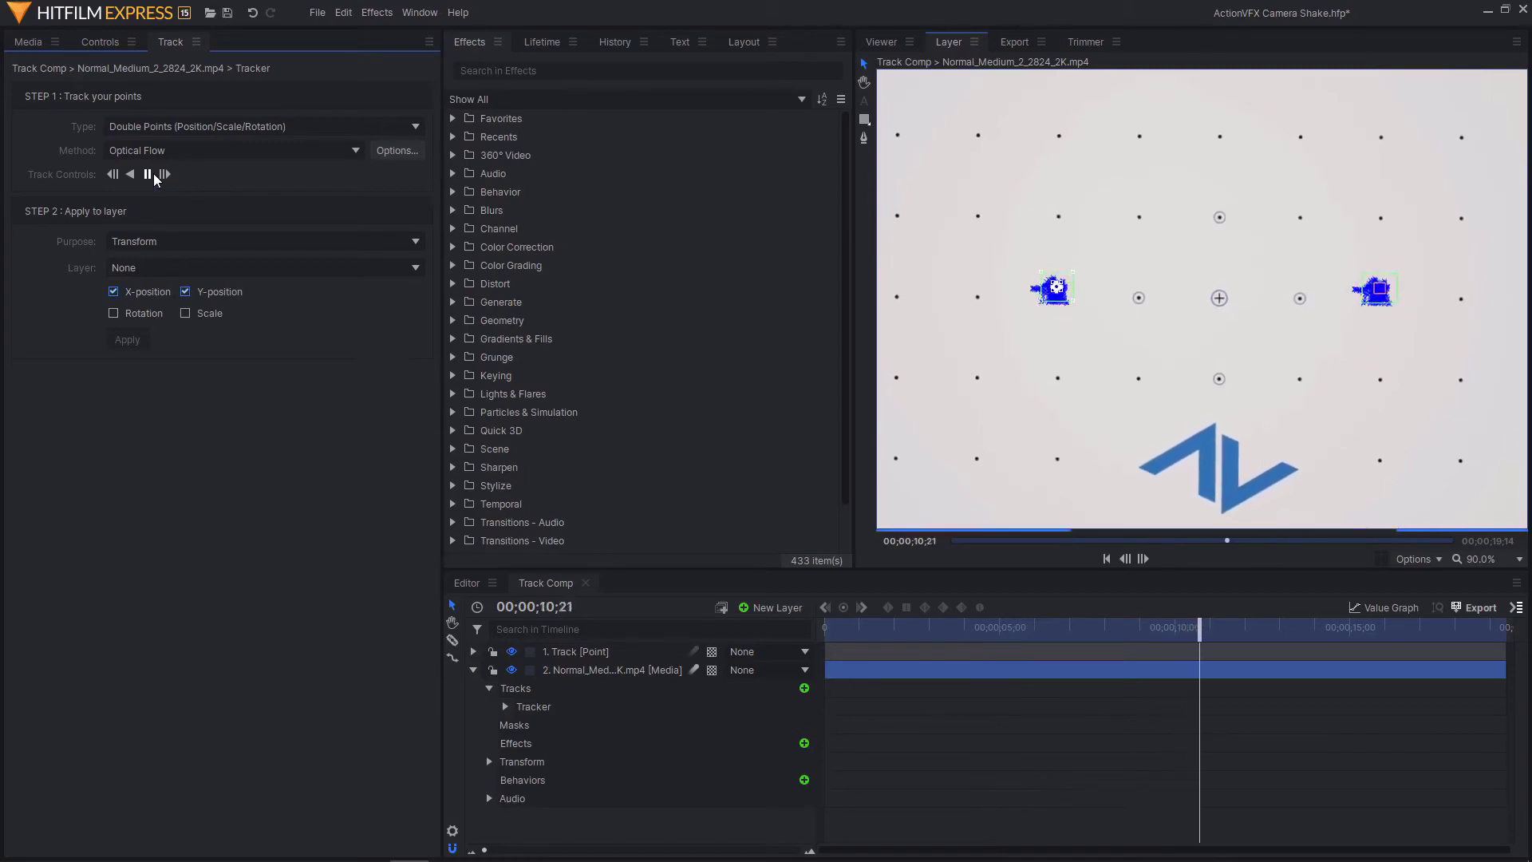
pyautogui.click(148, 174)
pyautogui.scroll(3, 924, 346)
pyautogui.scroll(-3, 1197, 350)
pyautogui.press('Right')
pyautogui.scroll(5, 1357, 331)
pyautogui.press('space')
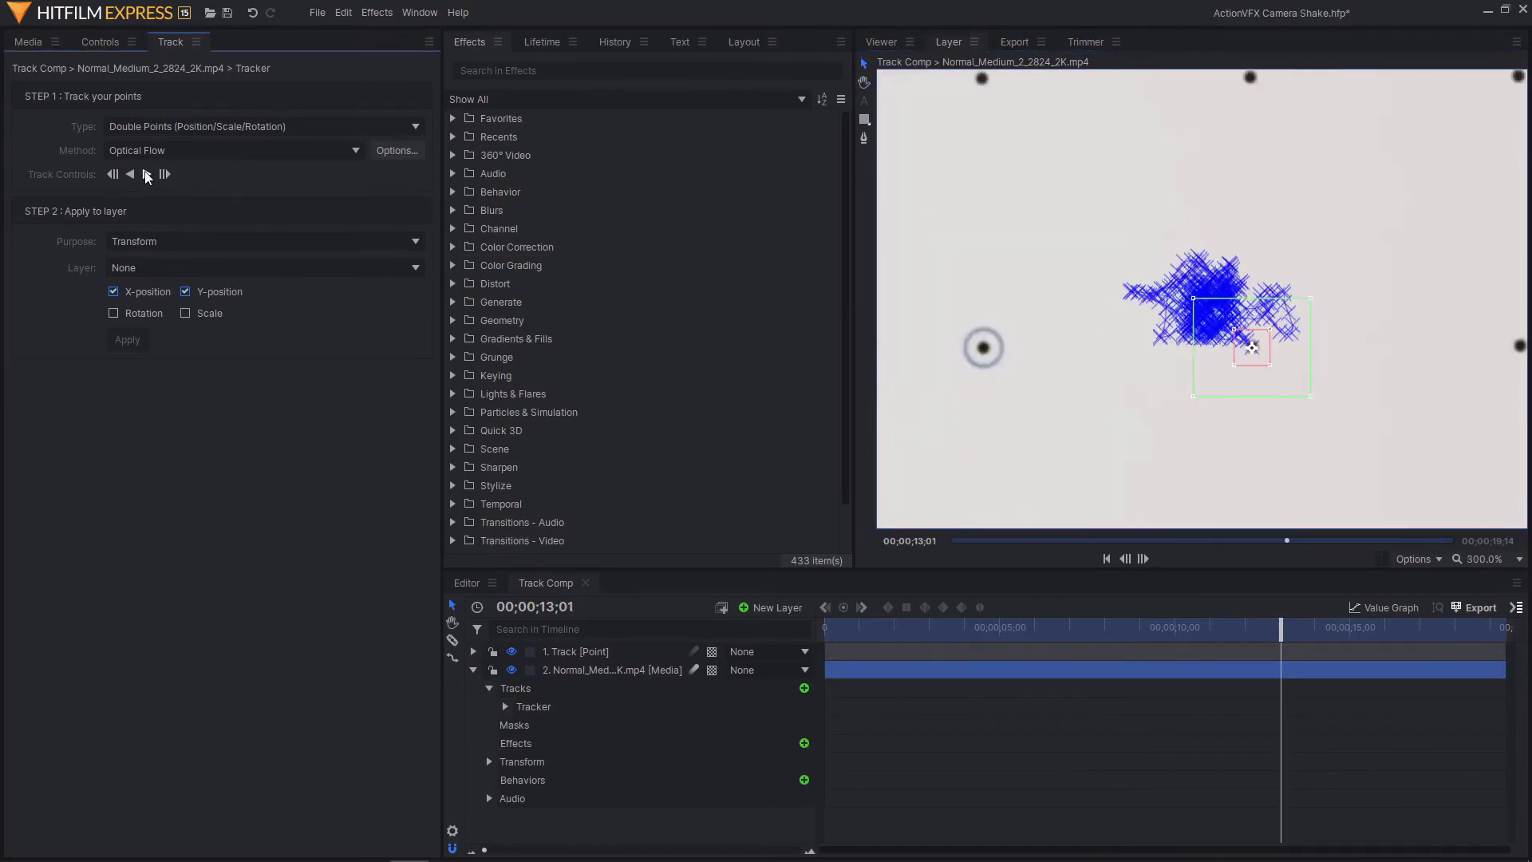
pyautogui.scroll(-6, 990, 306)
pyautogui.click(147, 174)
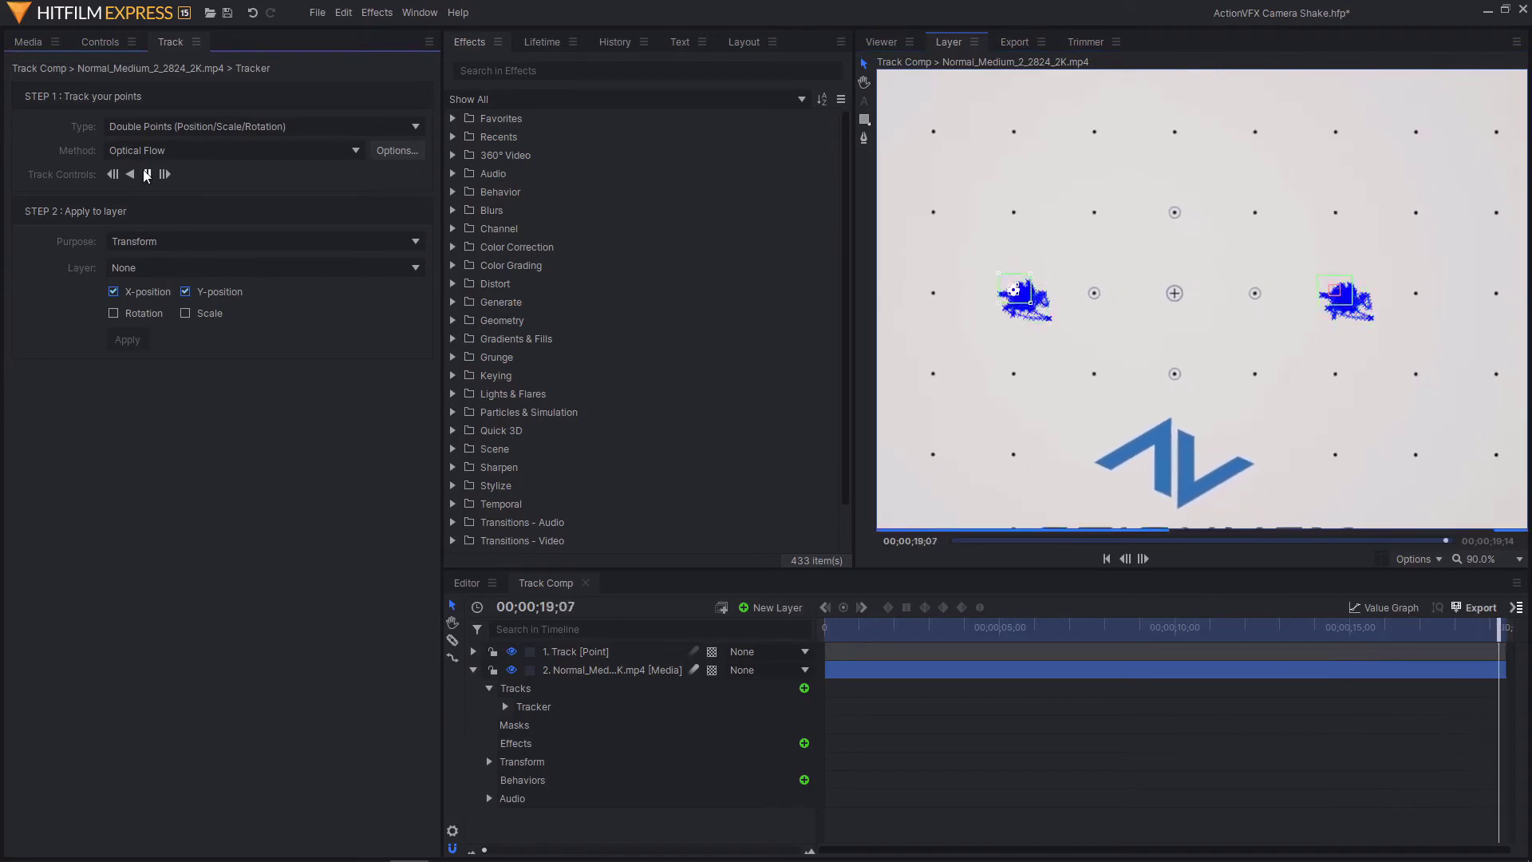
pyautogui.moveTo(1250, 628); pyautogui.dragTo(1189, 628)
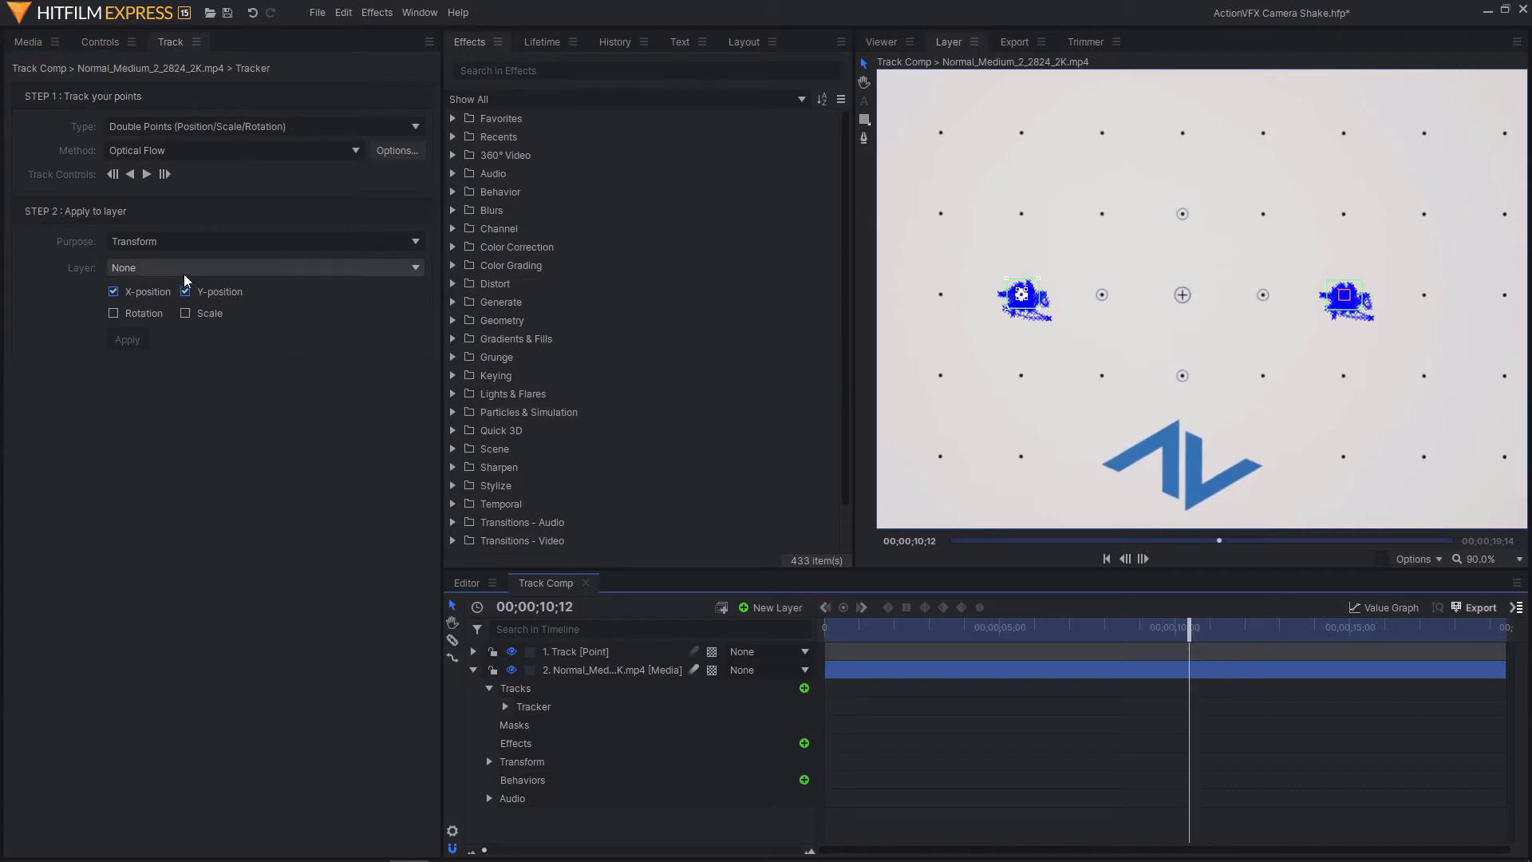
pyautogui.click(136, 266)
pyautogui.click(146, 311)
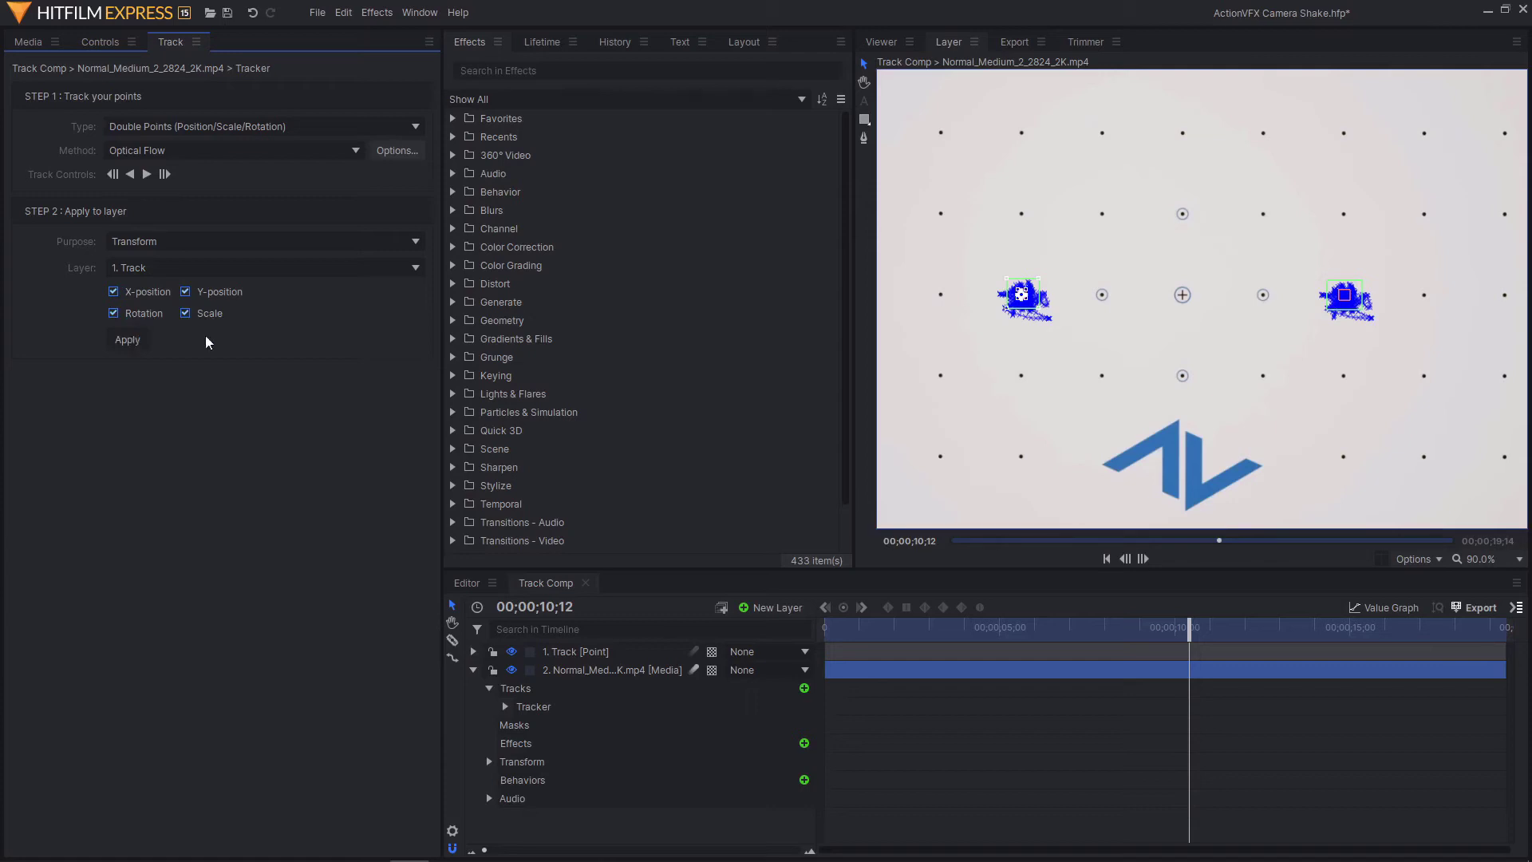
pyautogui.click(574, 651)
pyautogui.click(473, 669)
pyautogui.click(473, 652)
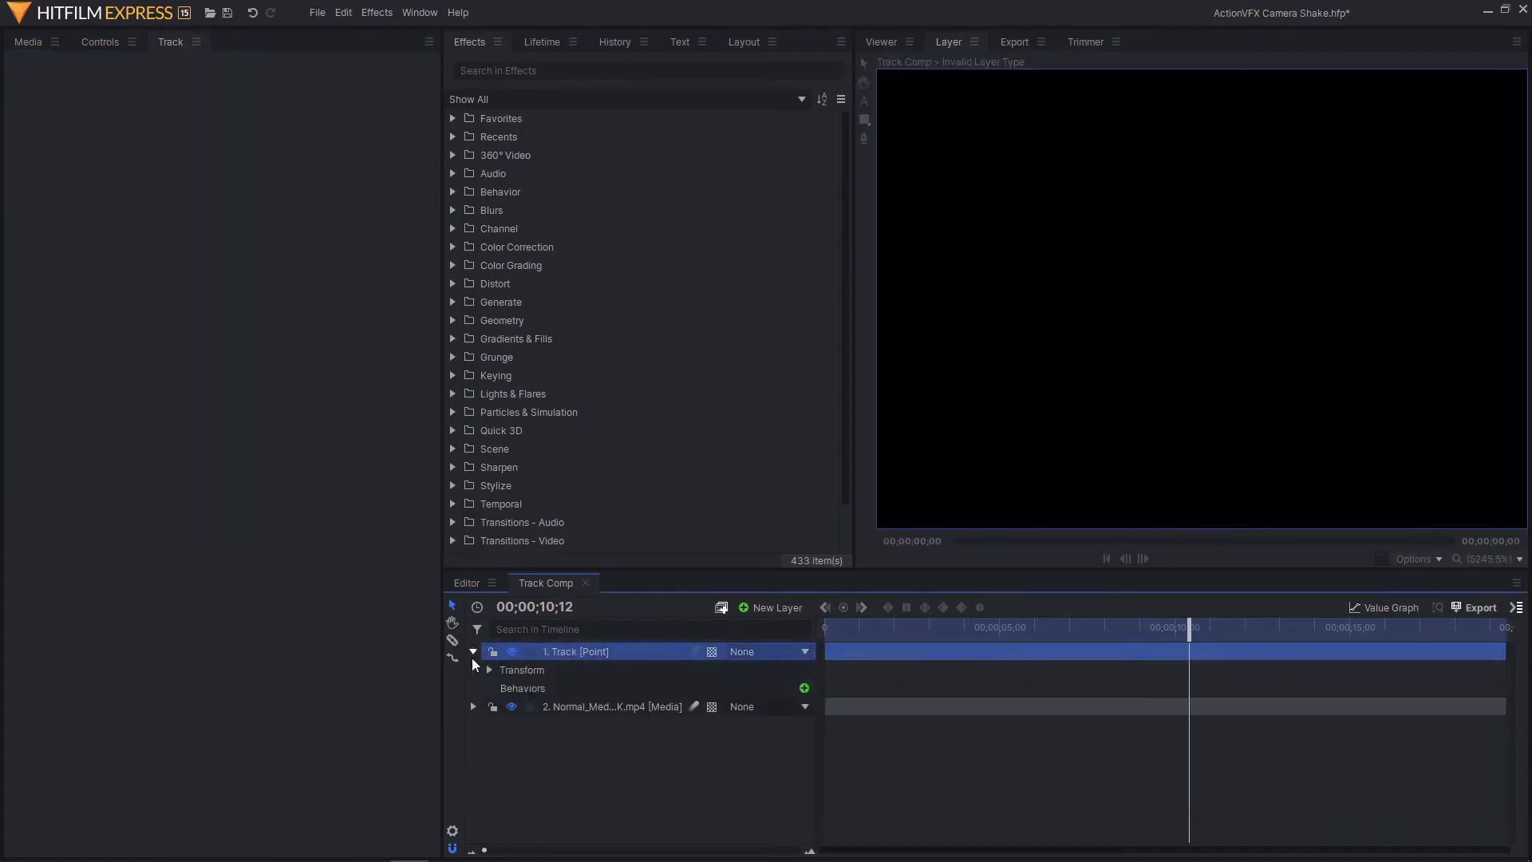
pyautogui.click(488, 670)
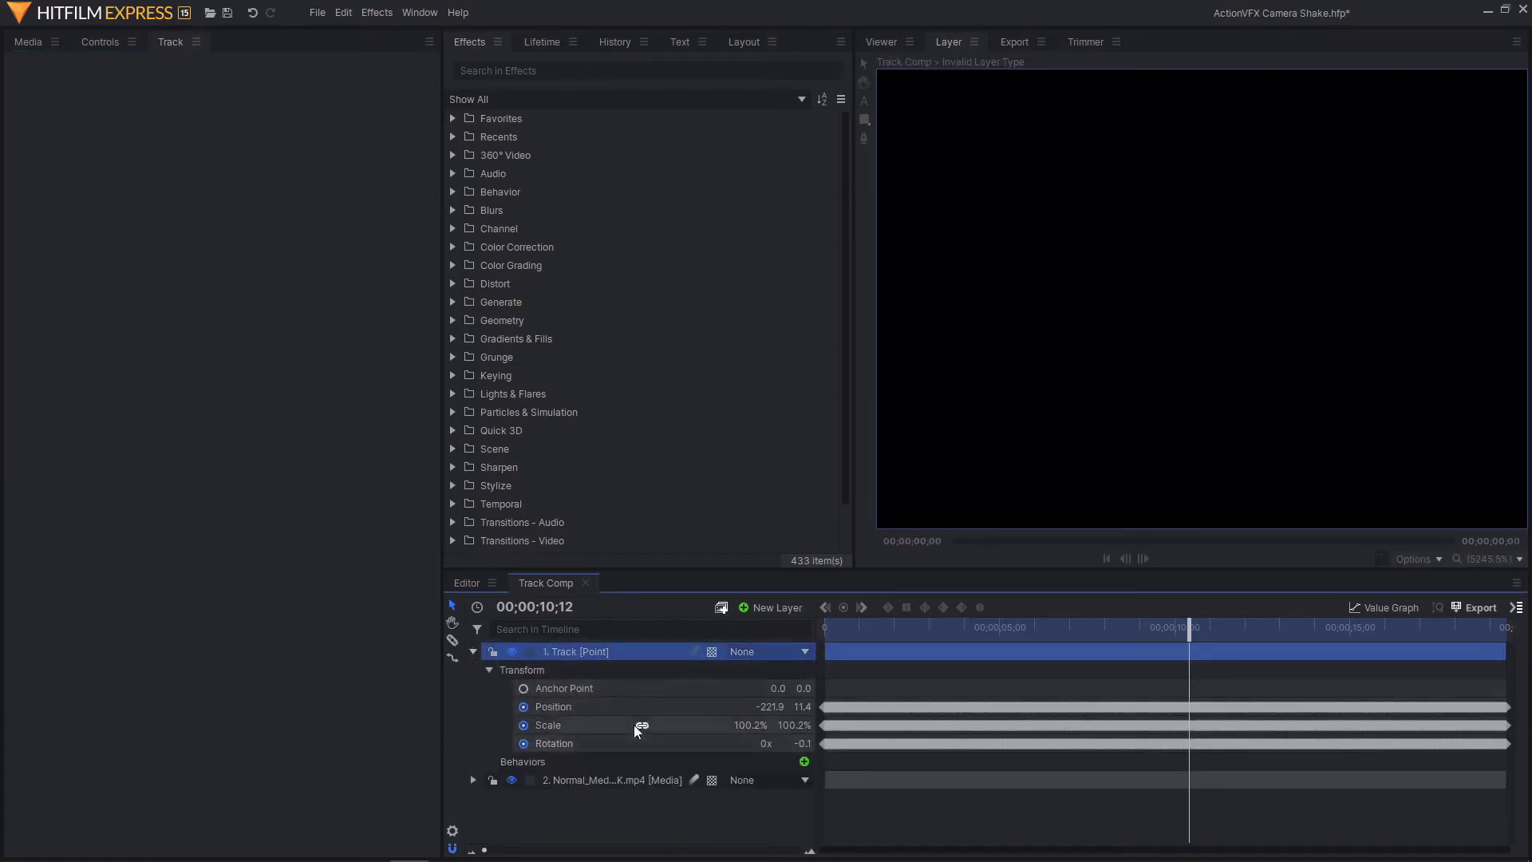
pyautogui.click(573, 707)
pyautogui.click(573, 725)
pyautogui.click(573, 743)
pyautogui.click(572, 706)
pyautogui.click(569, 725)
pyautogui.click(567, 743)
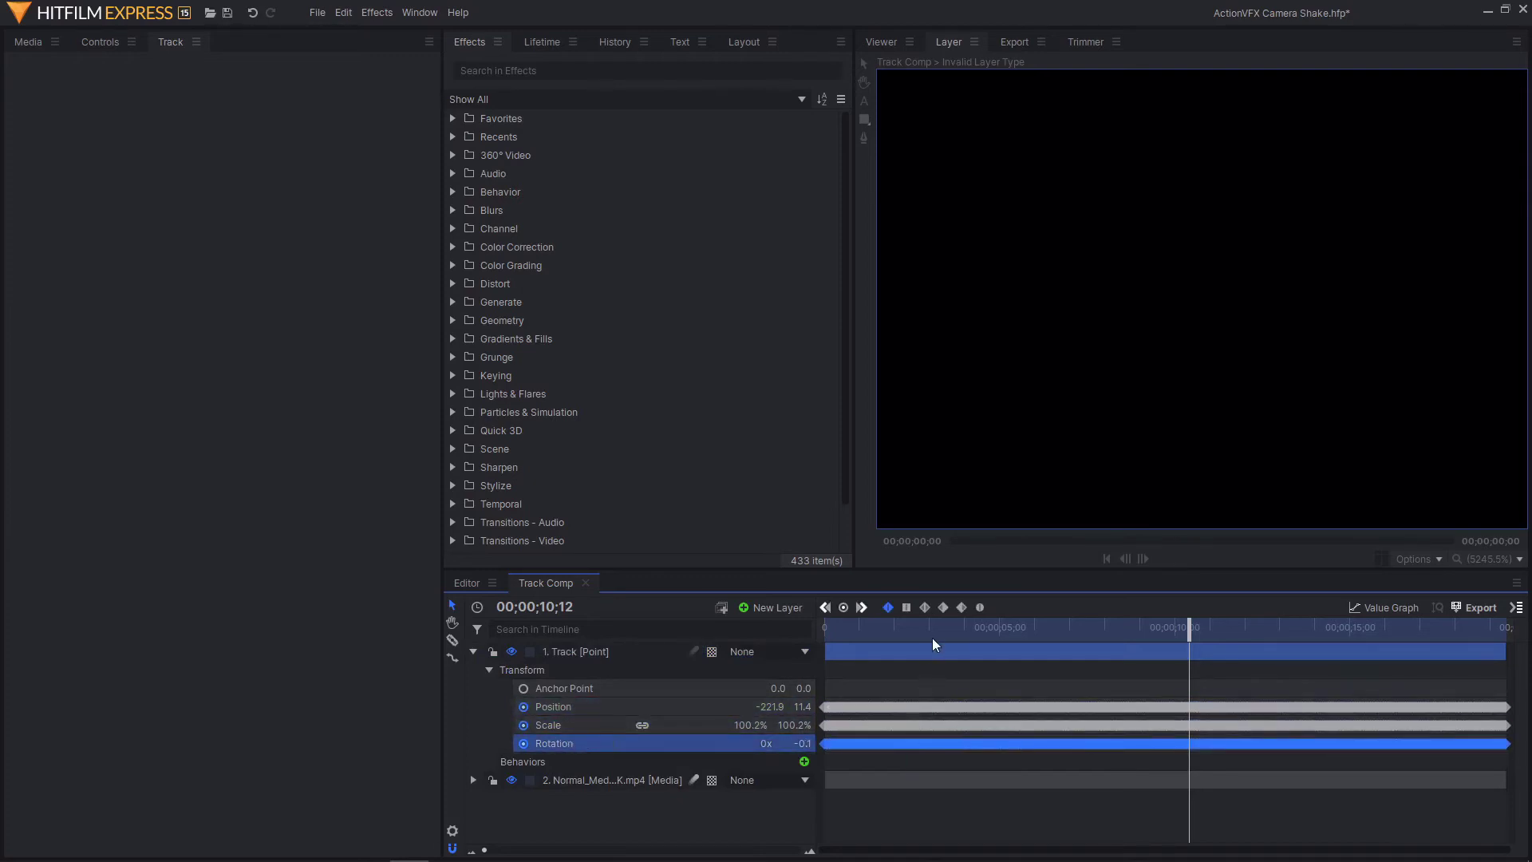
pyautogui.click(949, 629)
pyautogui.moveTo(952, 628); pyautogui.dragTo(1070, 628)
pyautogui.click(489, 669)
pyautogui.click(473, 651)
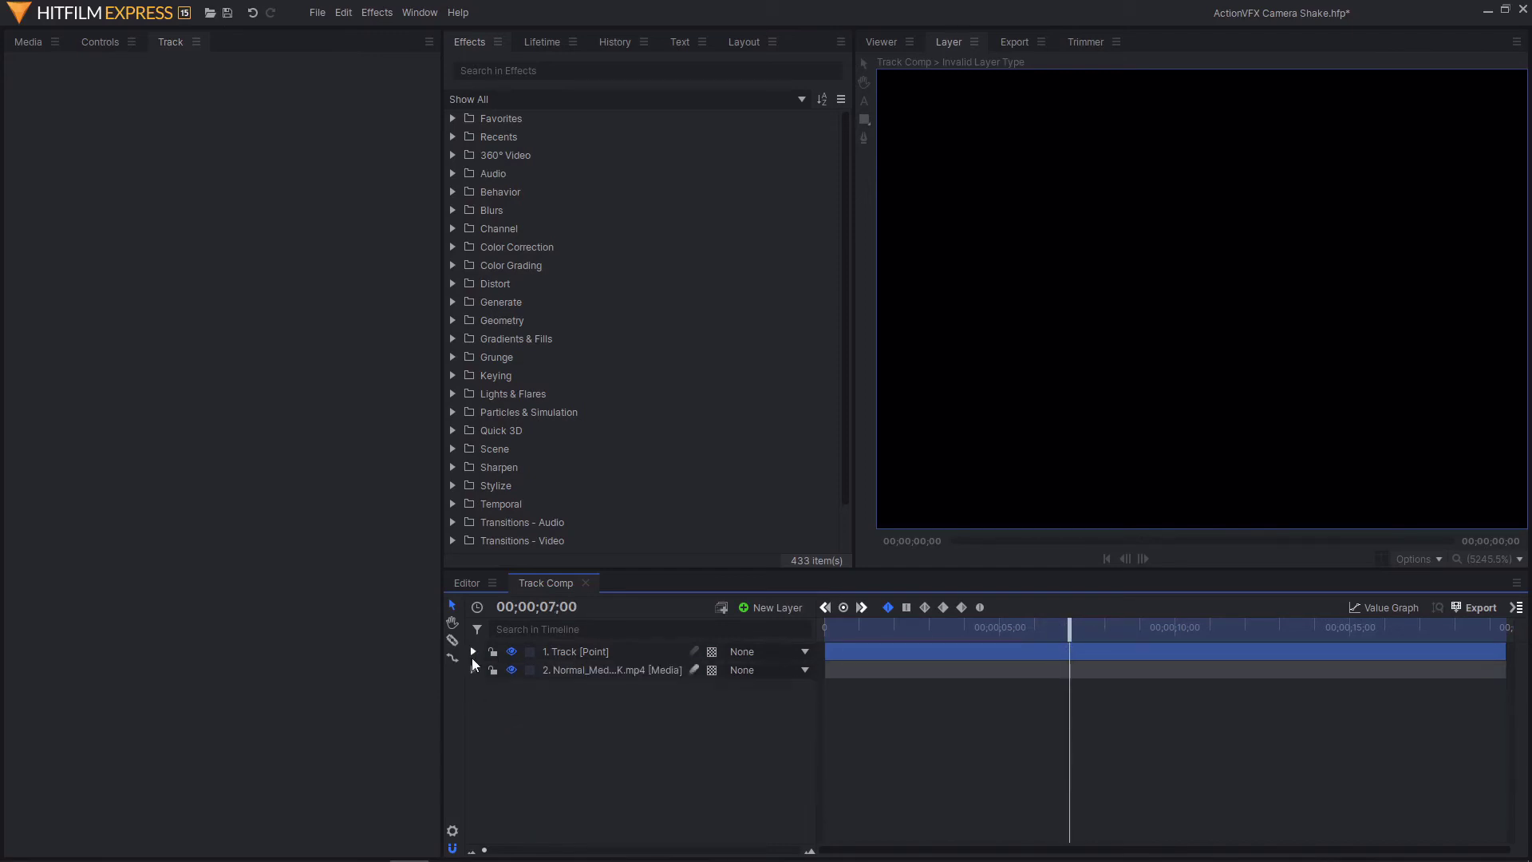
# Step: Open the Footage folder and preview the Footage clip in the Trimmer to 00:00:06:09
pyautogui.click(28, 42)
pyautogui.scroll(10, 80, 175)
pyautogui.click(12, 148)
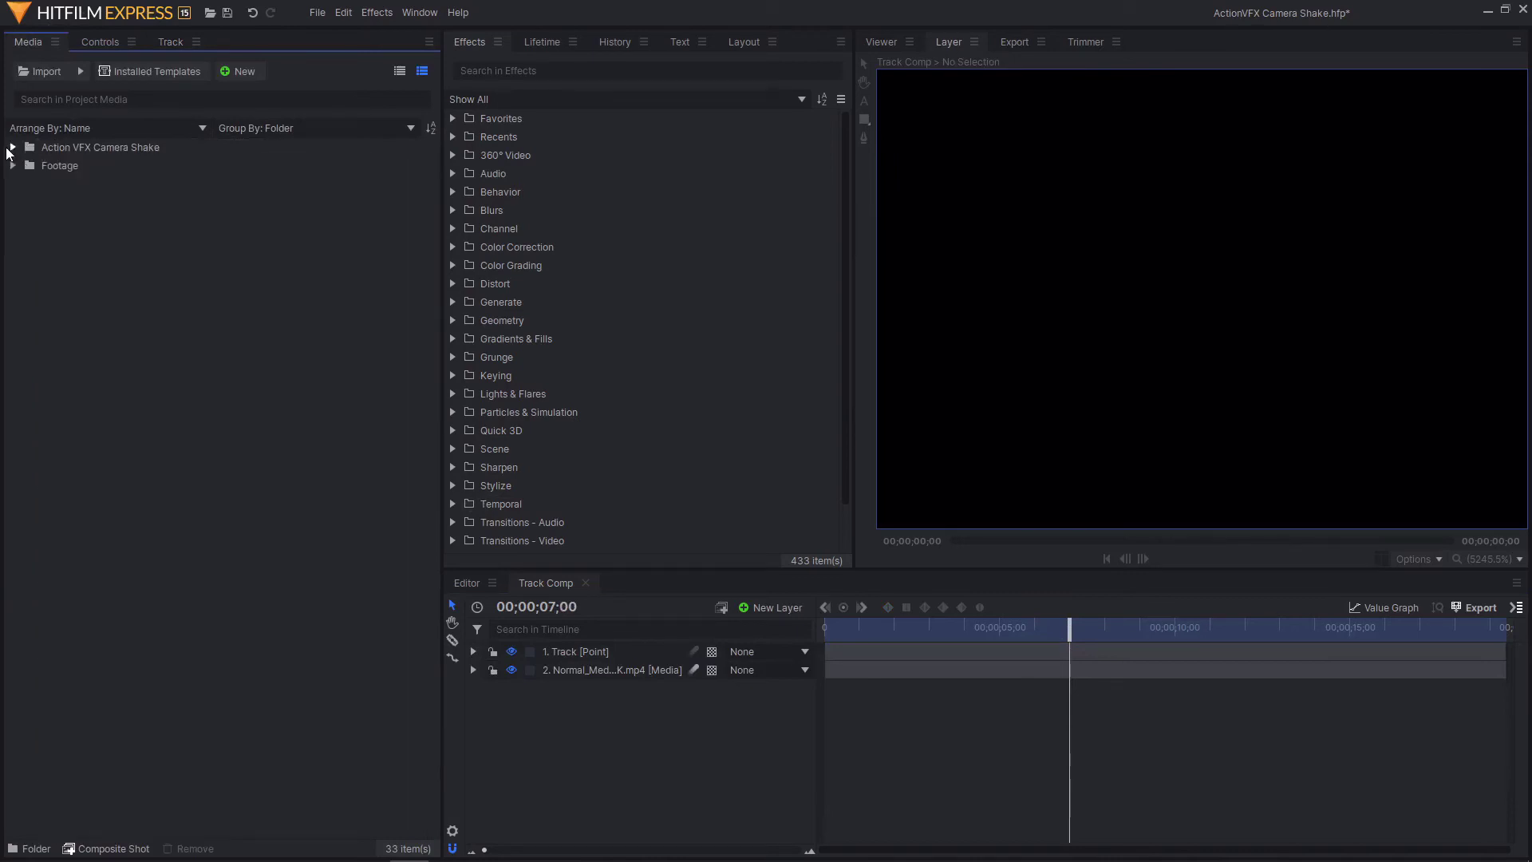
pyautogui.doubleClick(29, 166)
pyautogui.click(160, 200)
pyautogui.doubleClick(263, 205)
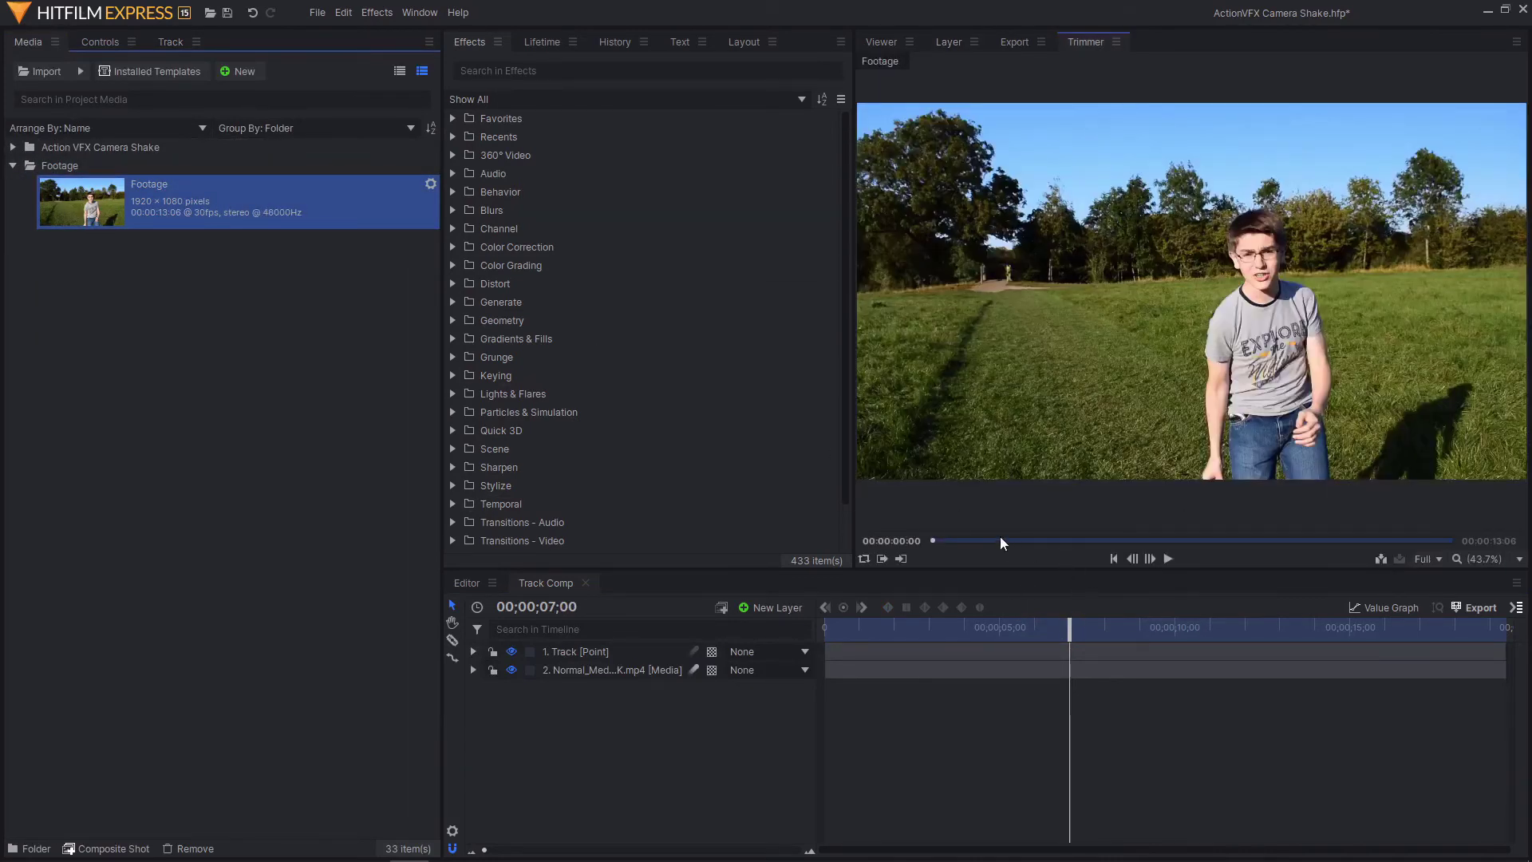
pyautogui.moveTo(1003, 540); pyautogui.dragTo(1135, 542)
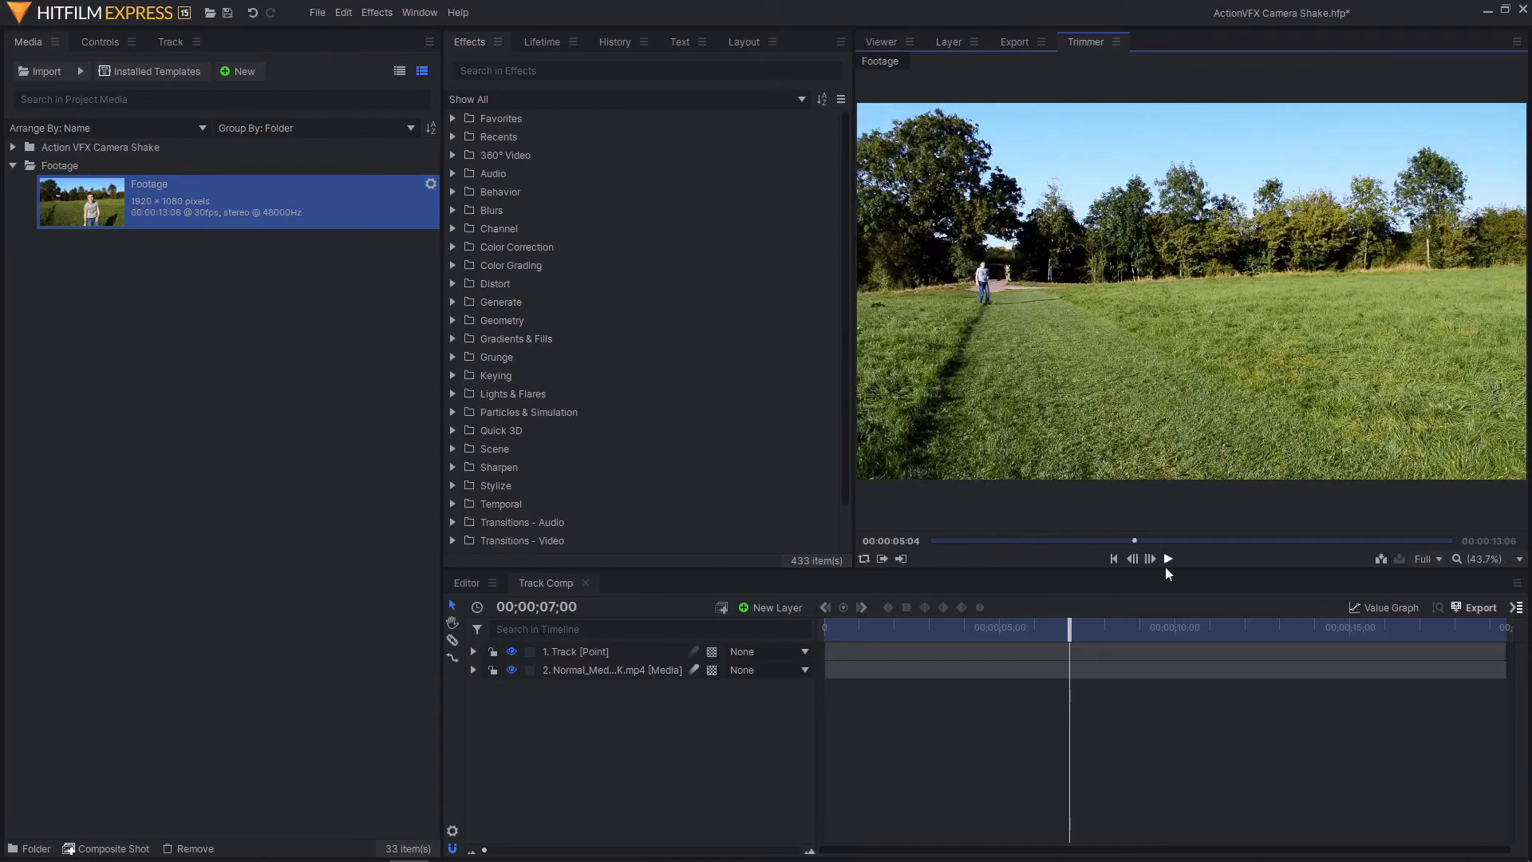
pyautogui.moveTo(1156, 540); pyautogui.dragTo(1182, 551)
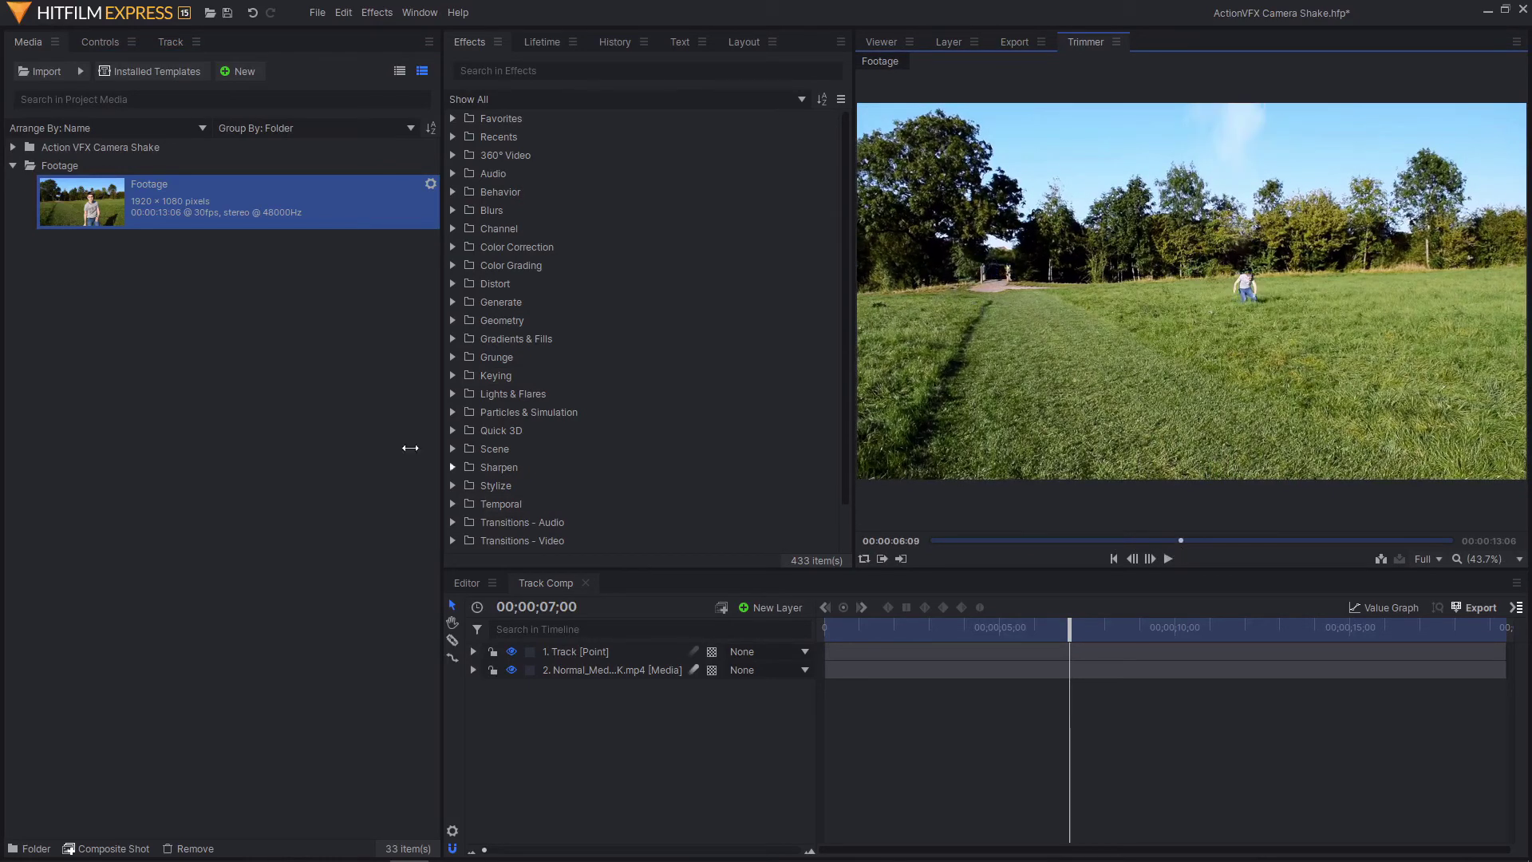
# Step: Make a composite shot named Teleport from the Footage clip
pyautogui.rightClick(218, 216)
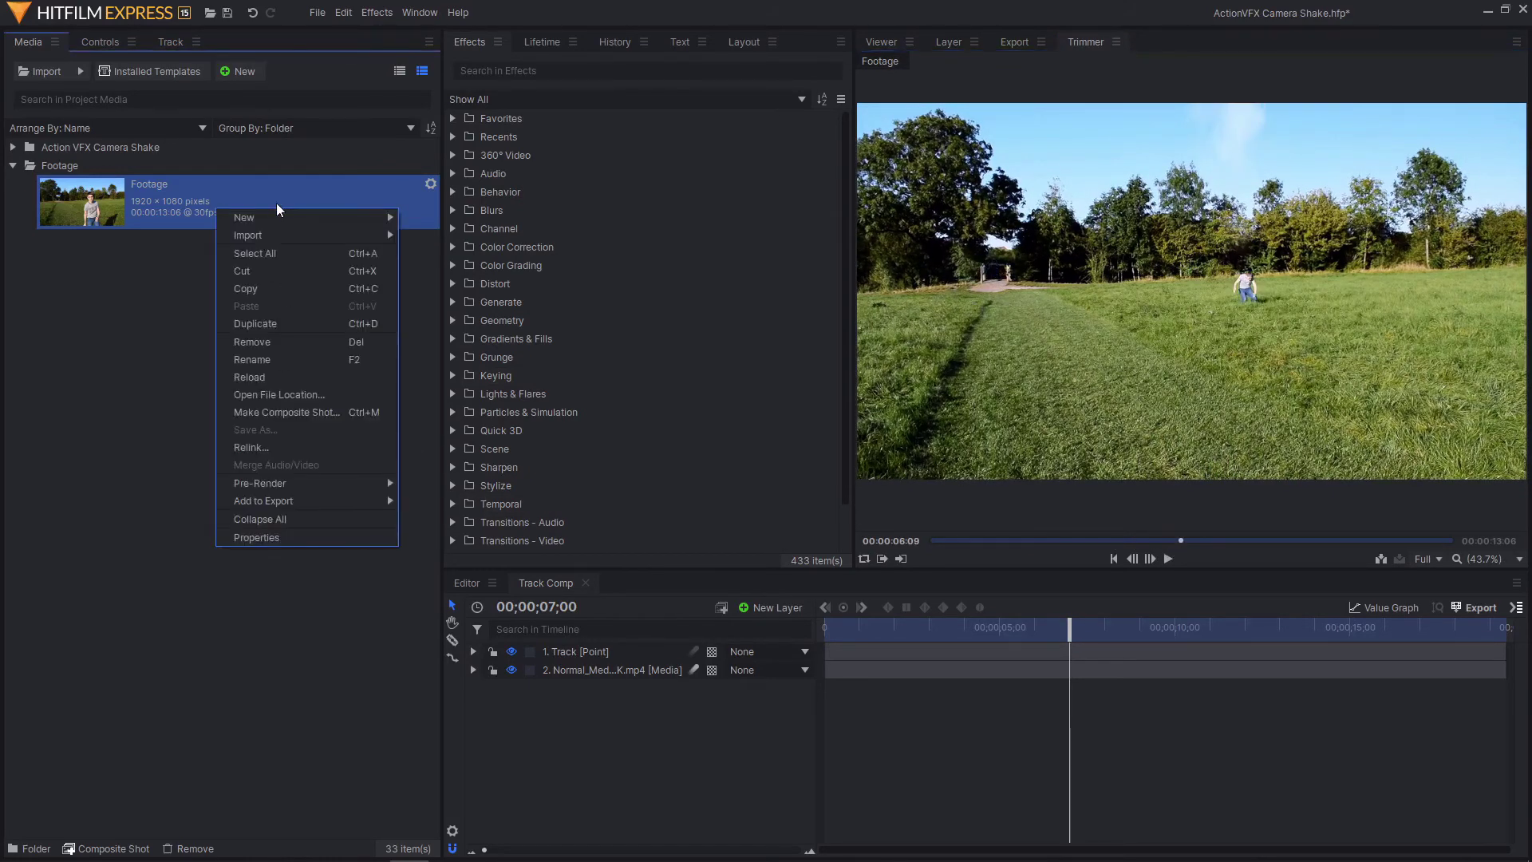
pyautogui.click(297, 412)
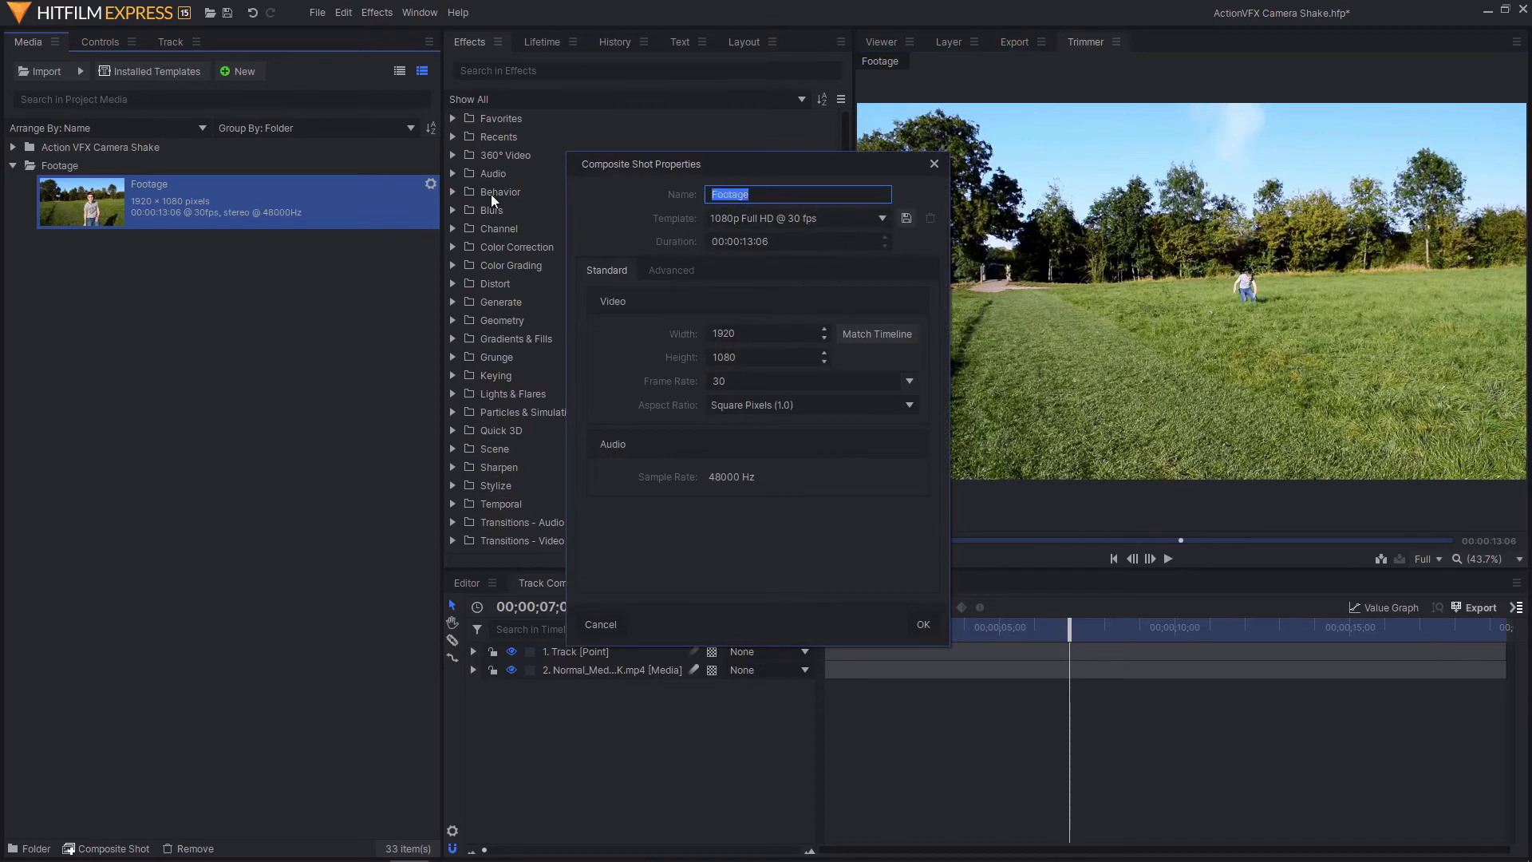
pyautogui.write('Teleport')
pyautogui.click(924, 624)
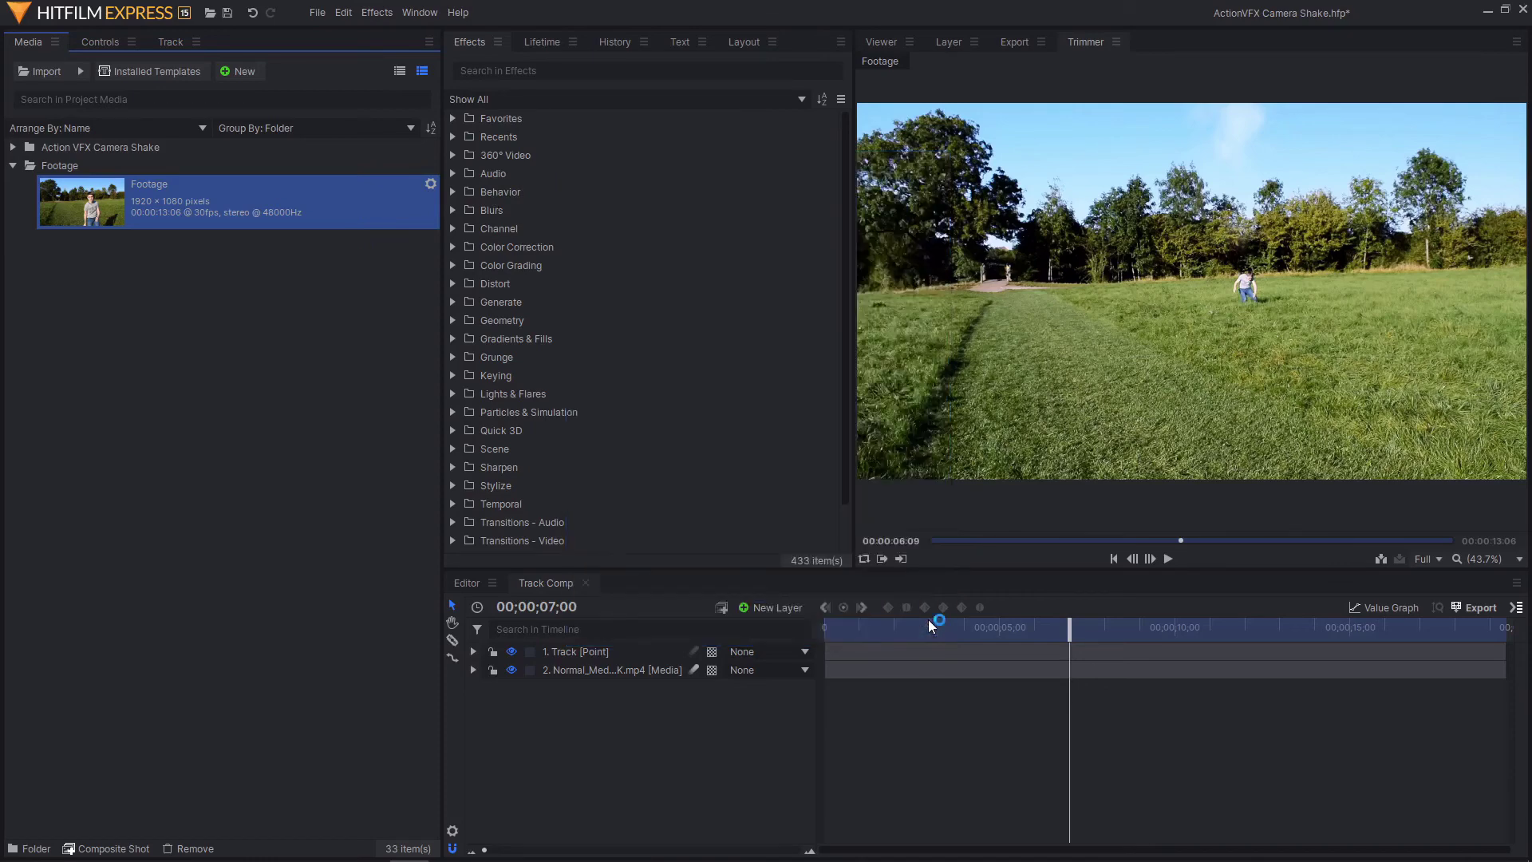
# Step: Copy the Track point layer from Track Comp and paste it into the Teleport timeline
pyautogui.click(546, 584)
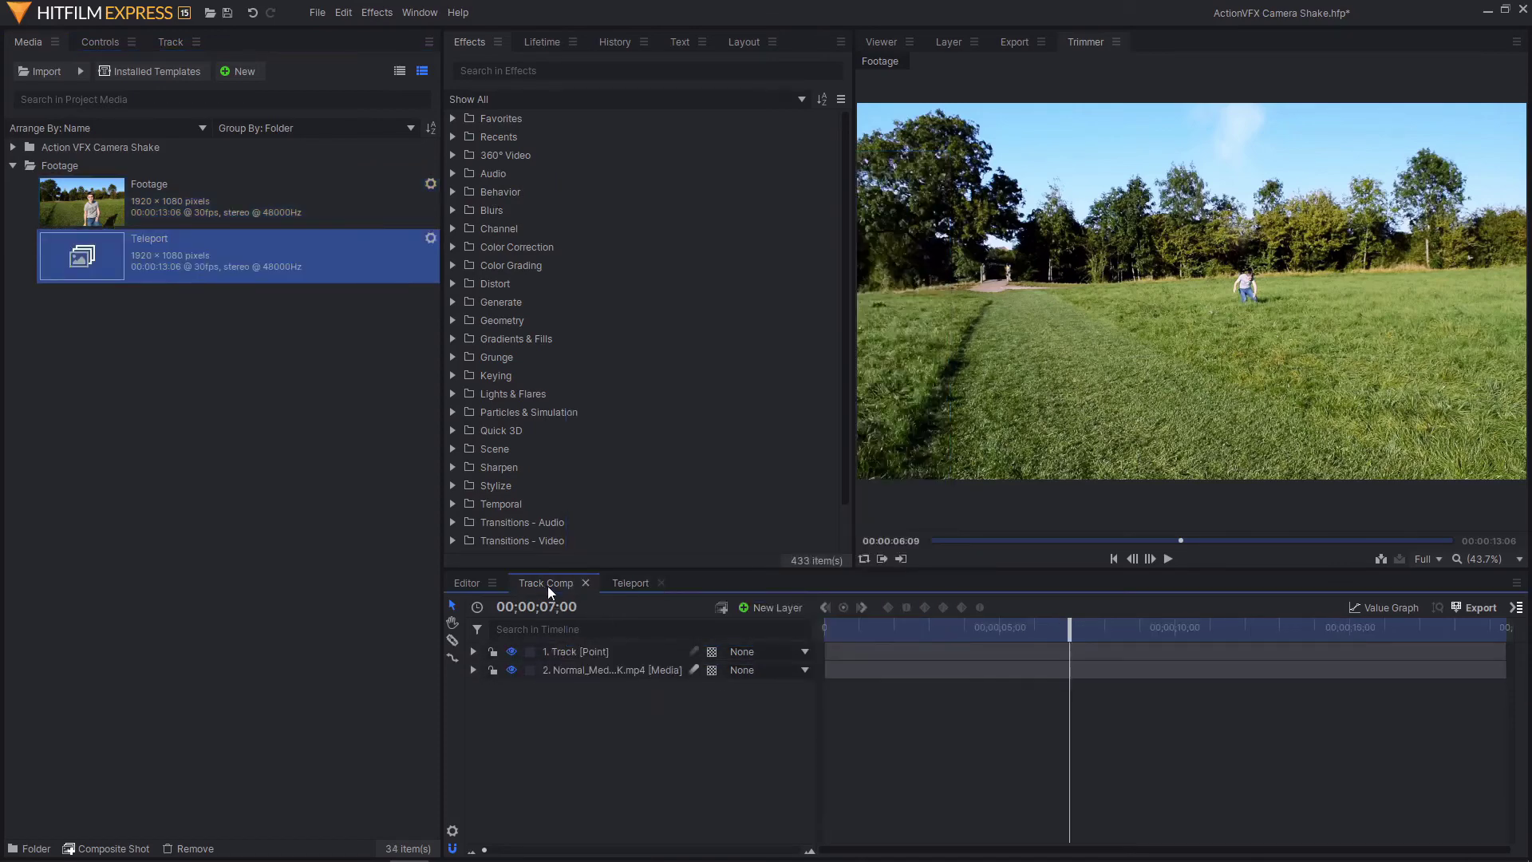
pyautogui.click(589, 652)
pyautogui.rightClick(589, 651)
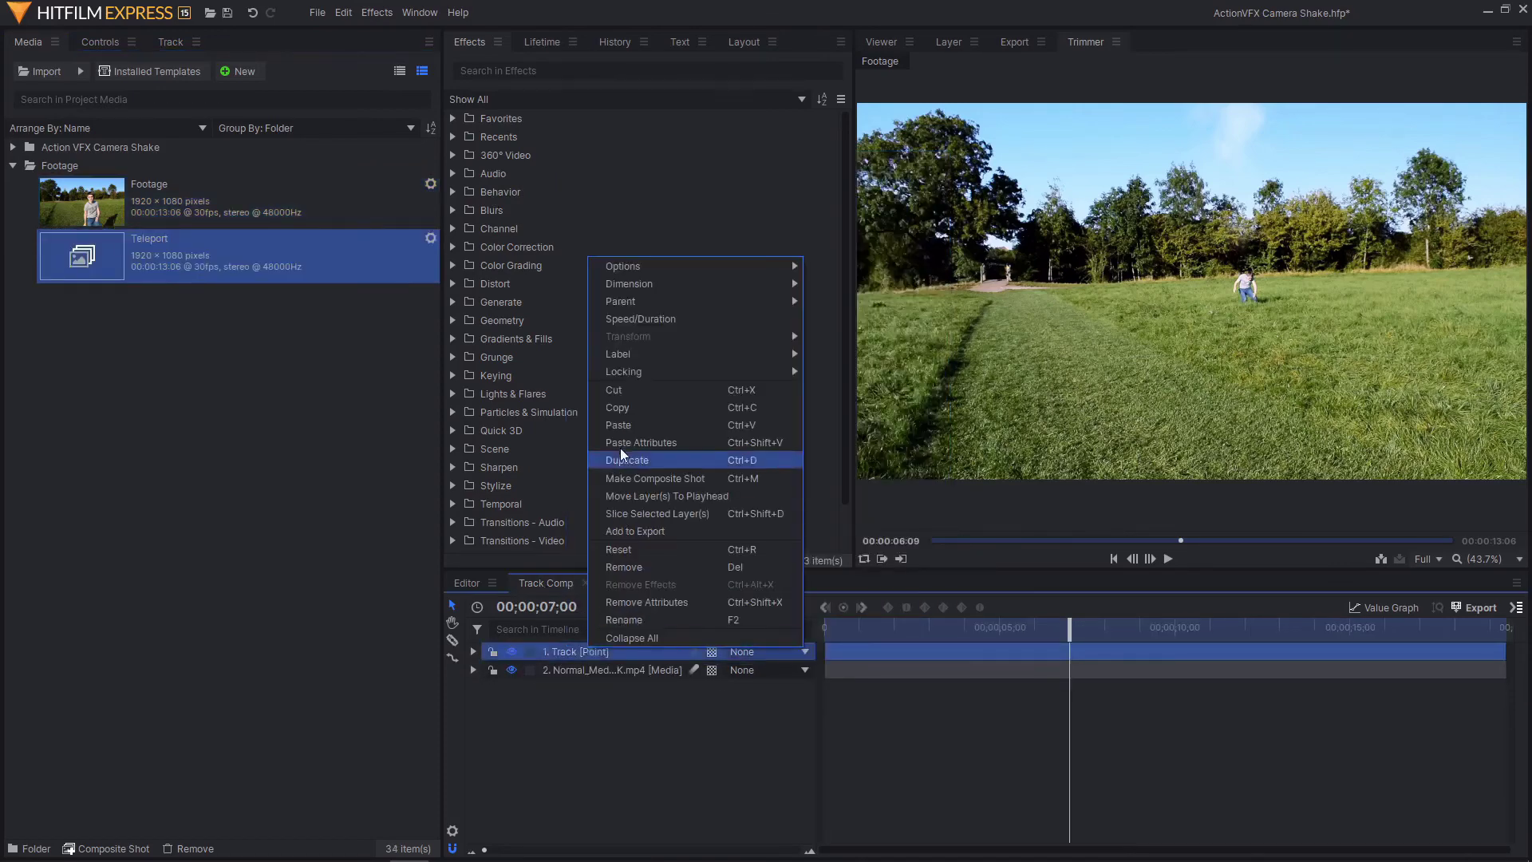
pyautogui.click(640, 421)
pyautogui.click(632, 585)
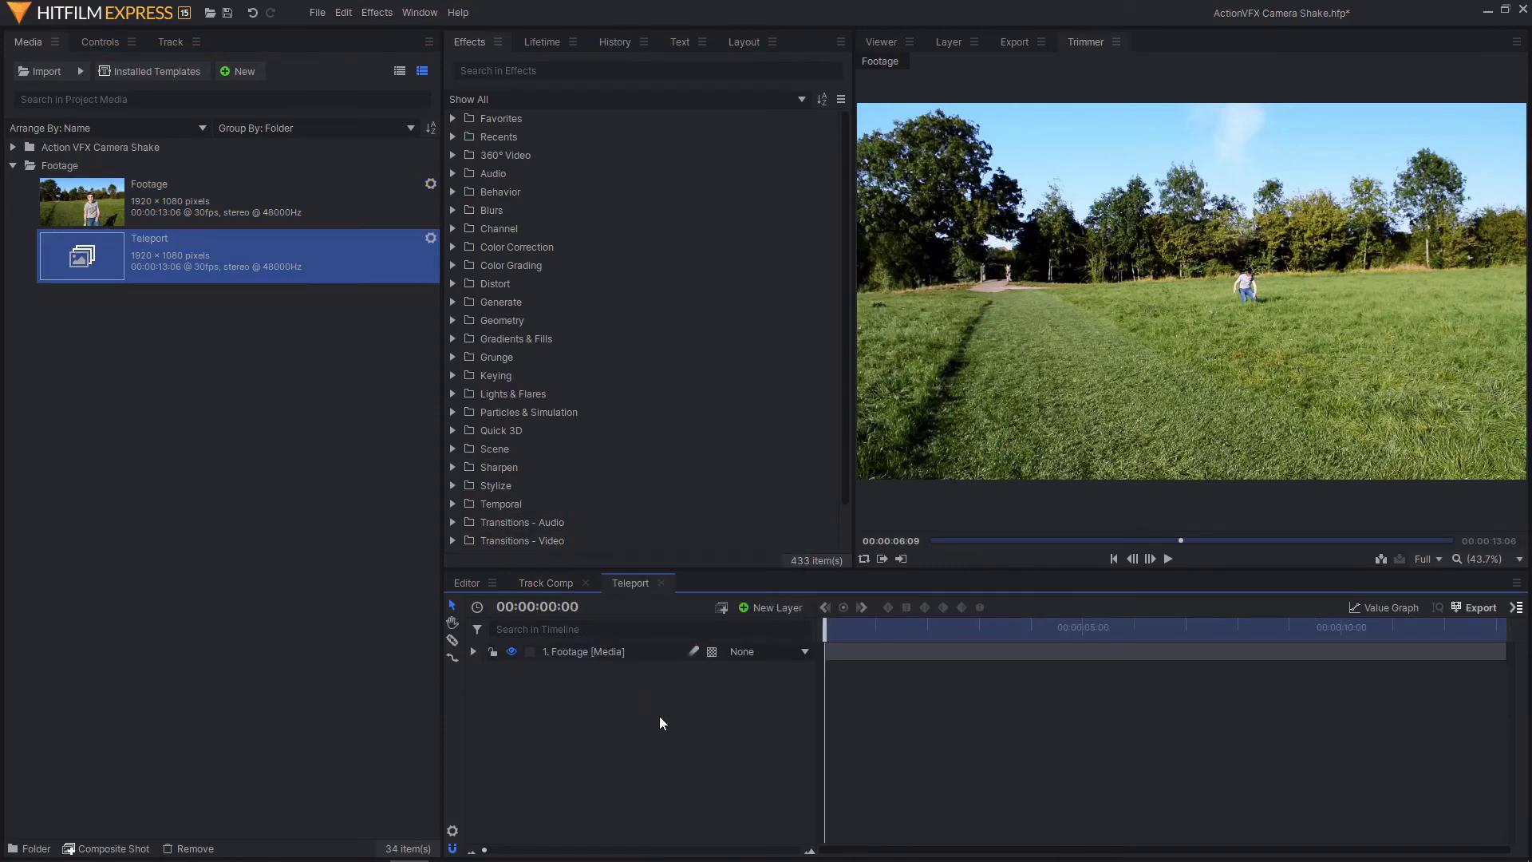
pyautogui.rightClick(661, 718)
pyautogui.click(715, 764)
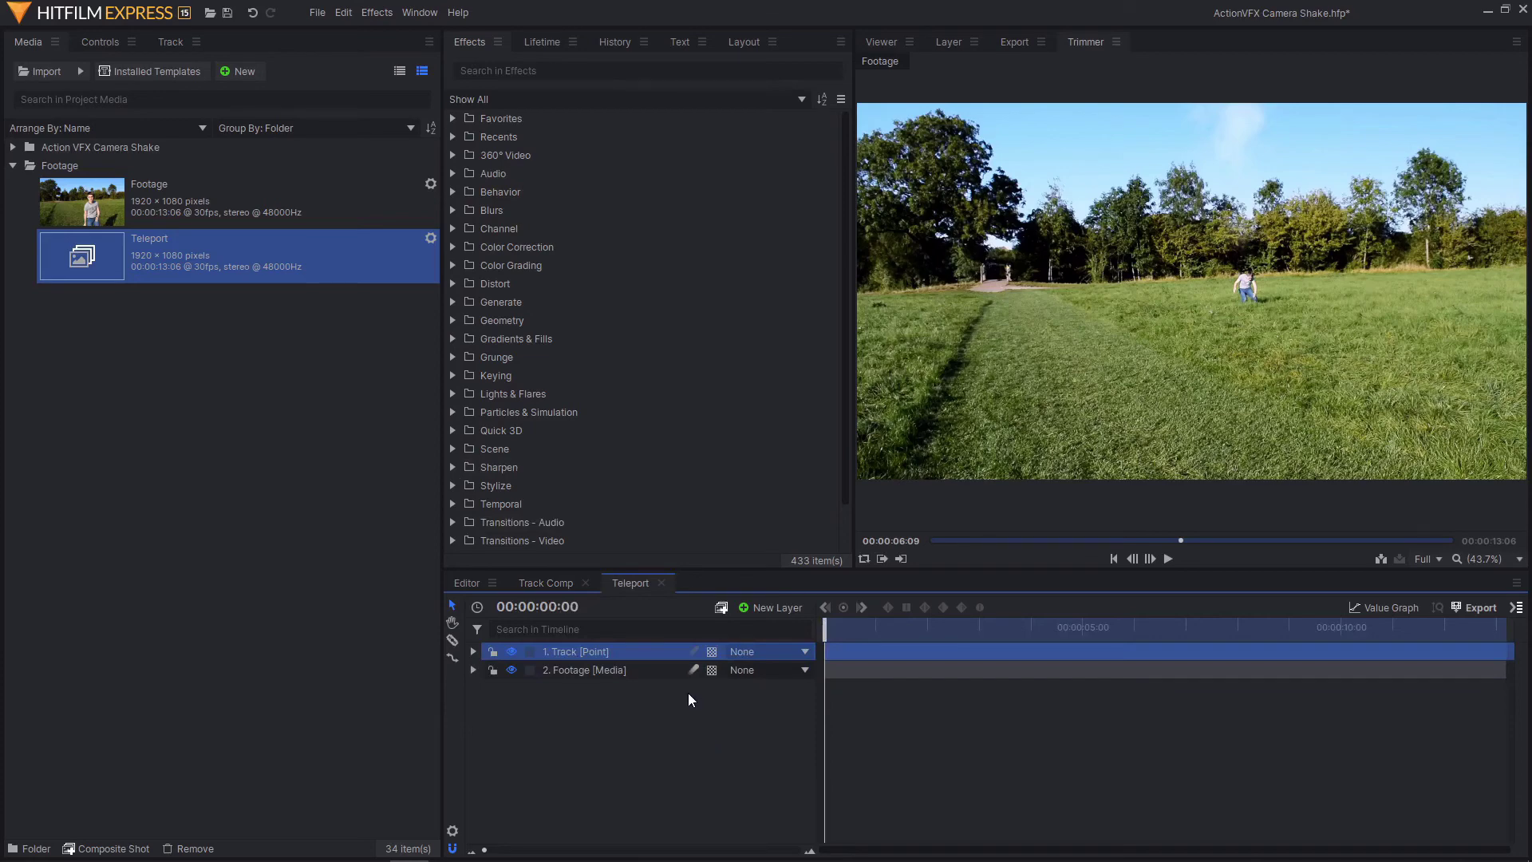
# Step: Parent the Footage layer to 1. Track and advance the Teleport comp to about one second
pyautogui.click(881, 47)
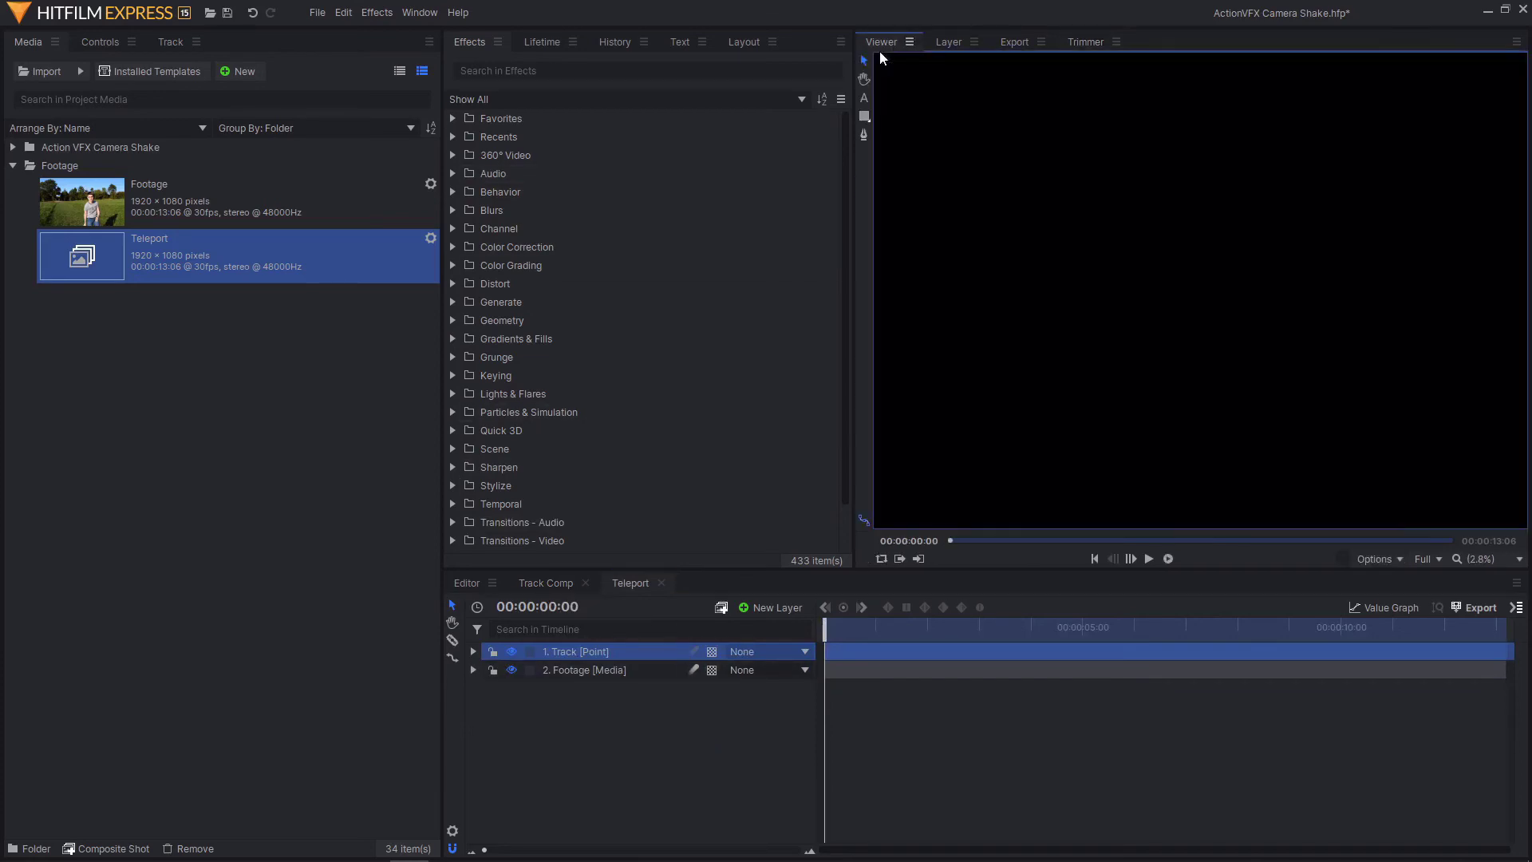
pyautogui.moveTo(827, 637); pyautogui.dragTo(842, 637)
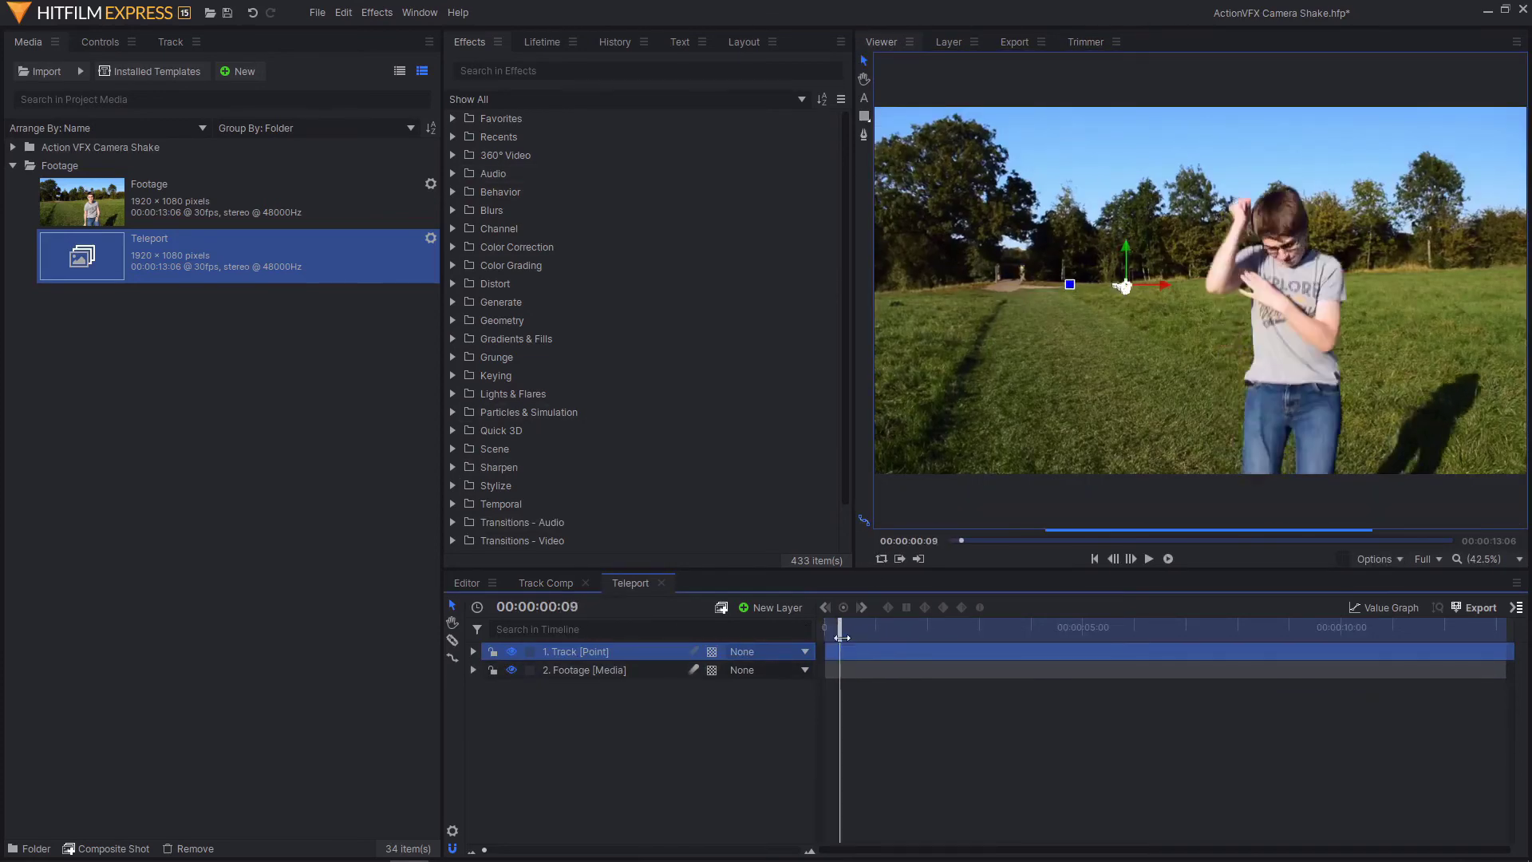
pyautogui.click(775, 672)
pyautogui.click(774, 711)
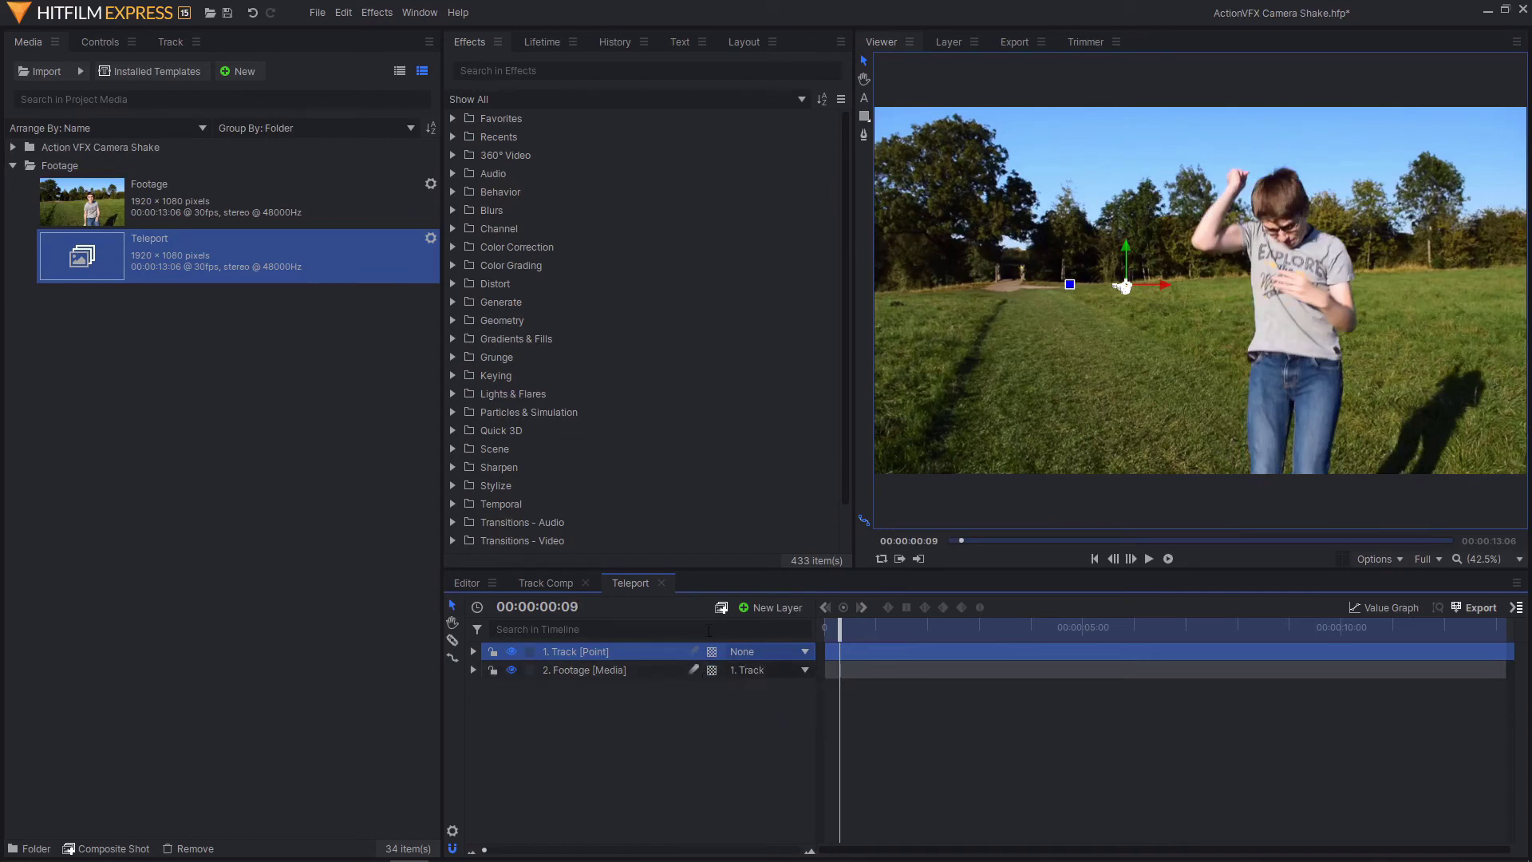
pyautogui.moveTo(843, 627); pyautogui.dragTo(802, 634)
pyautogui.click(646, 678)
pyautogui.scroll(-1, 1156, 409)
pyautogui.click(1151, 559)
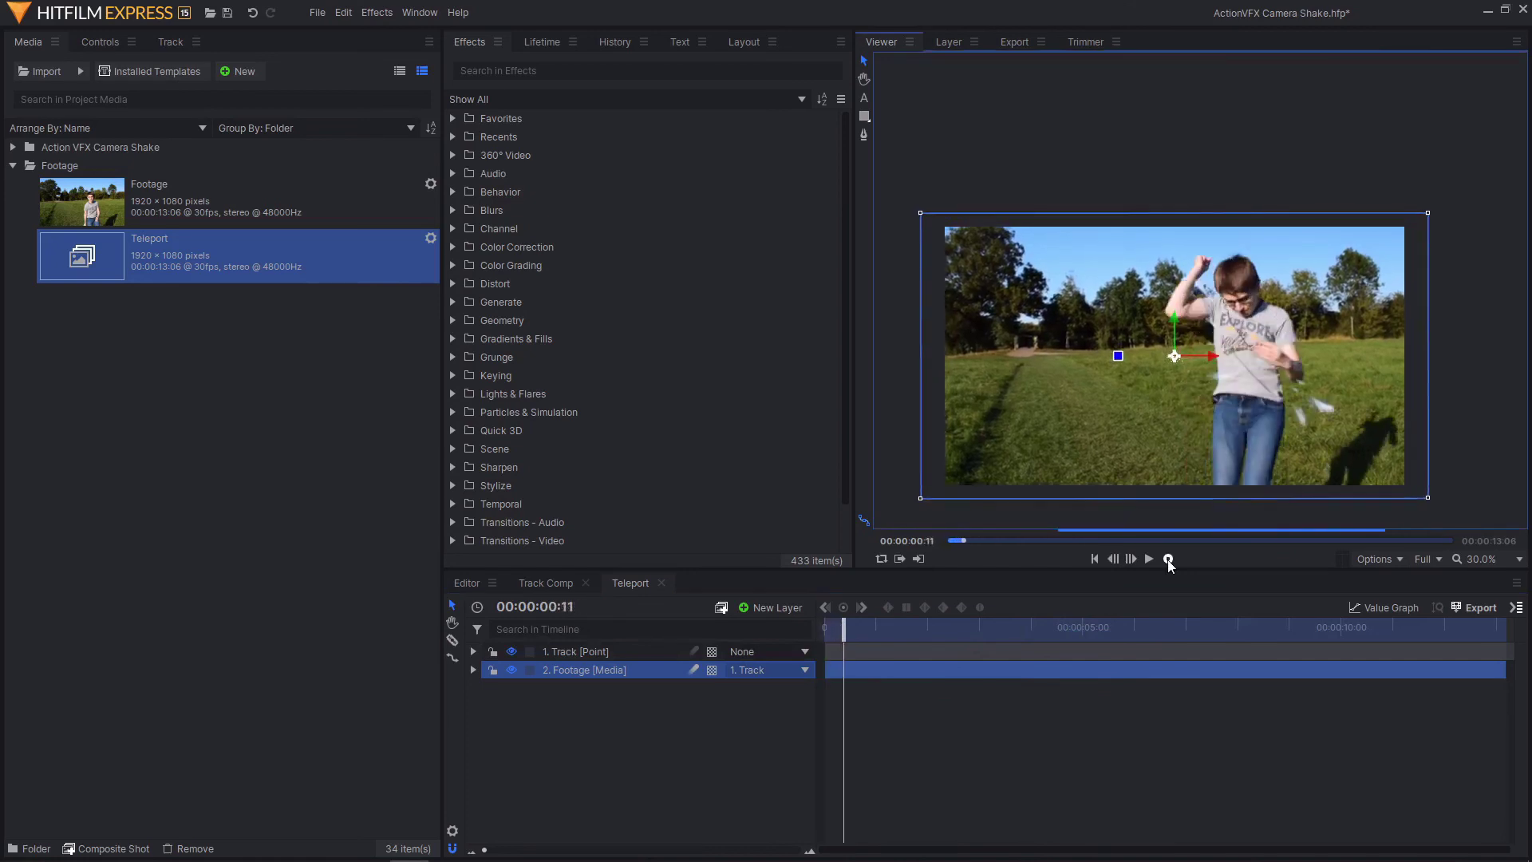
pyautogui.click(1147, 559)
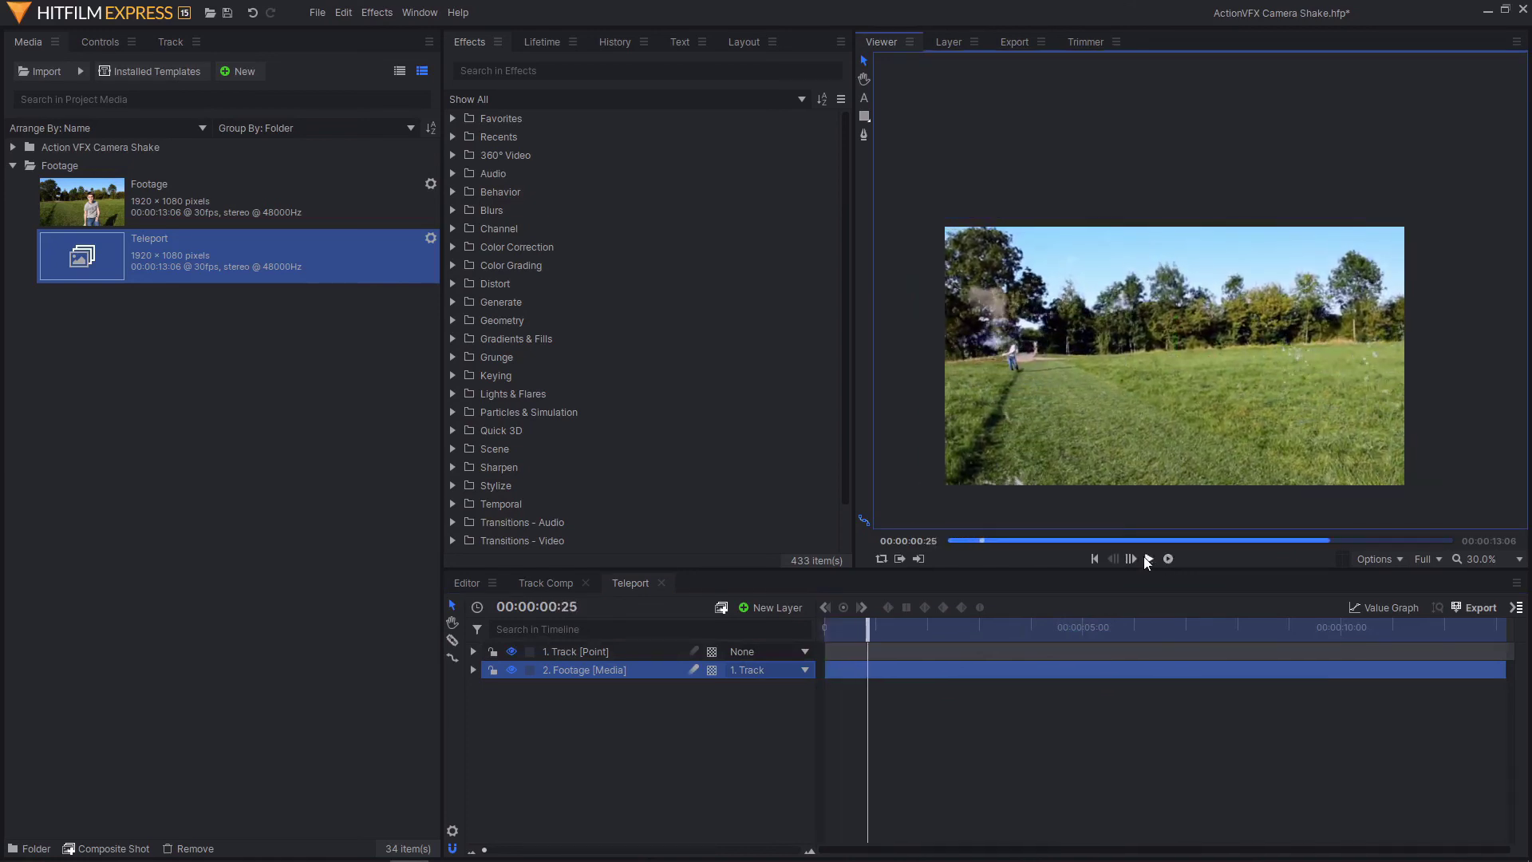
pyautogui.click(1505, 559)
pyautogui.click(1492, 825)
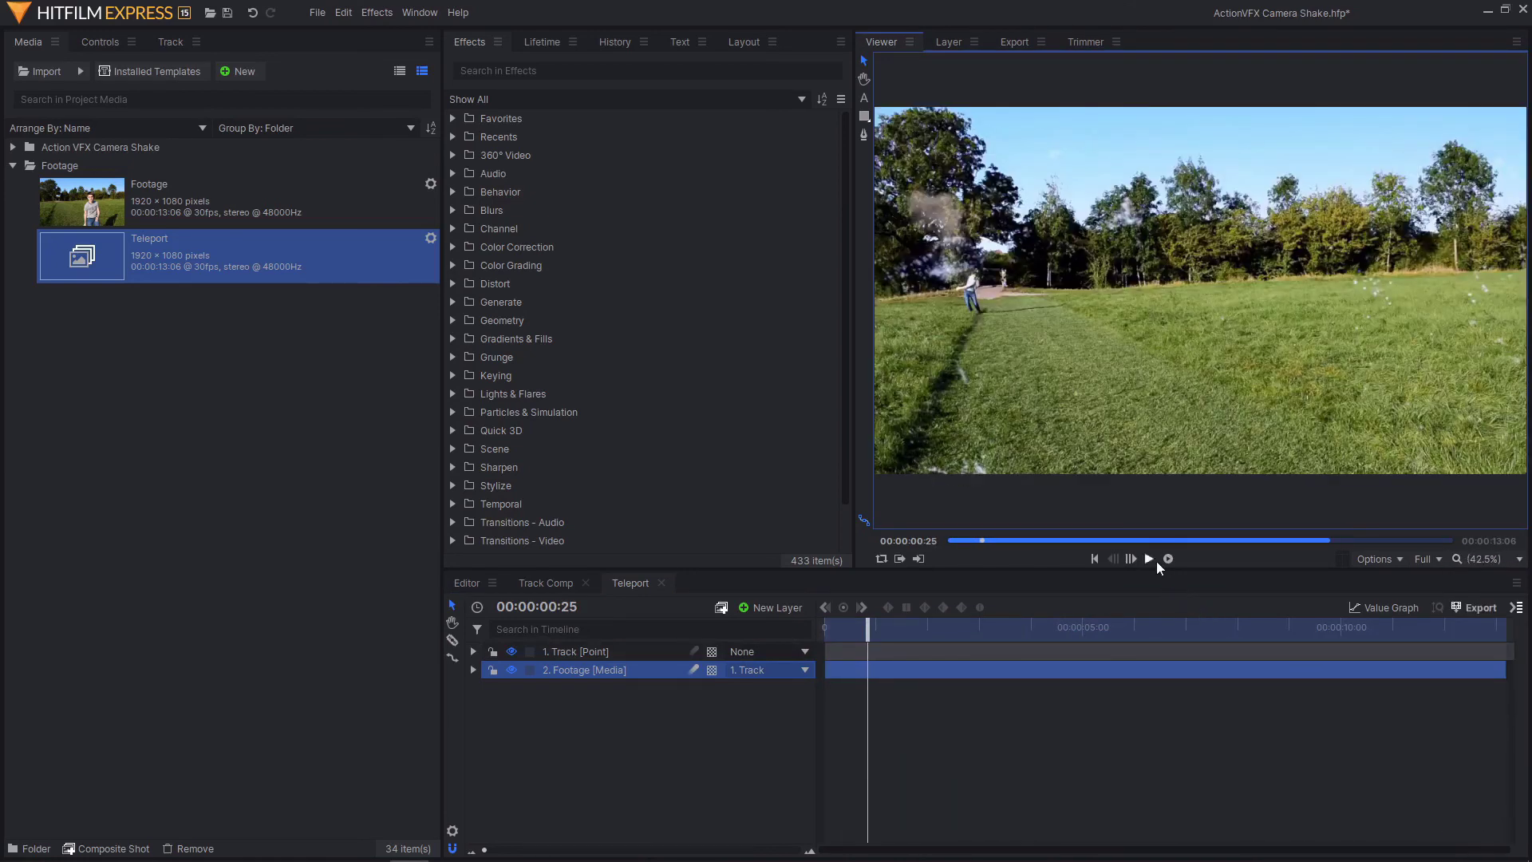
pyautogui.click(1157, 561)
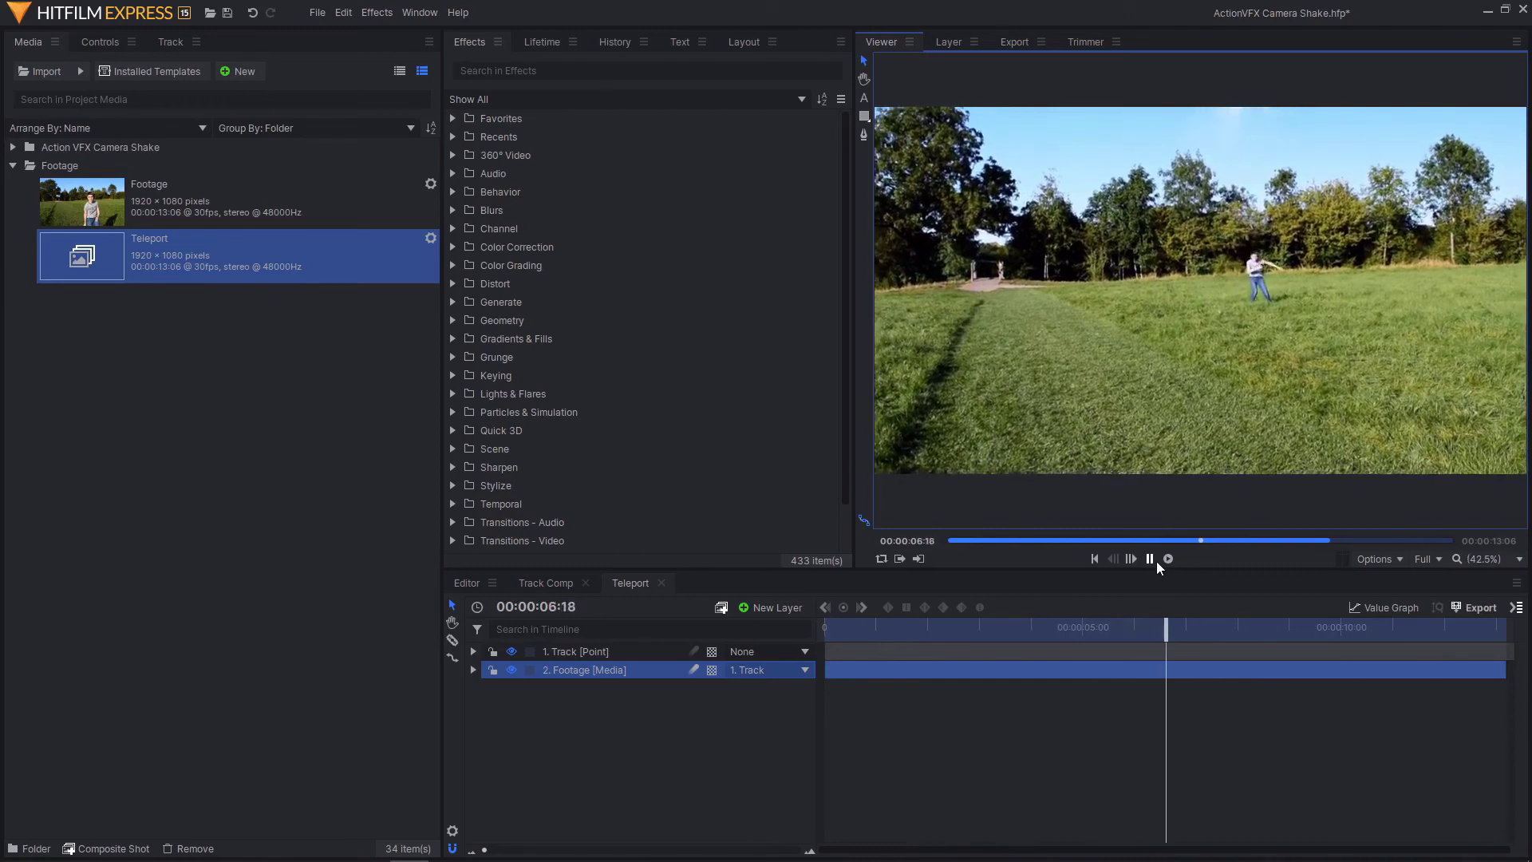
pyautogui.click(1157, 562)
pyautogui.moveTo(1266, 628); pyautogui.dragTo(1157, 629)
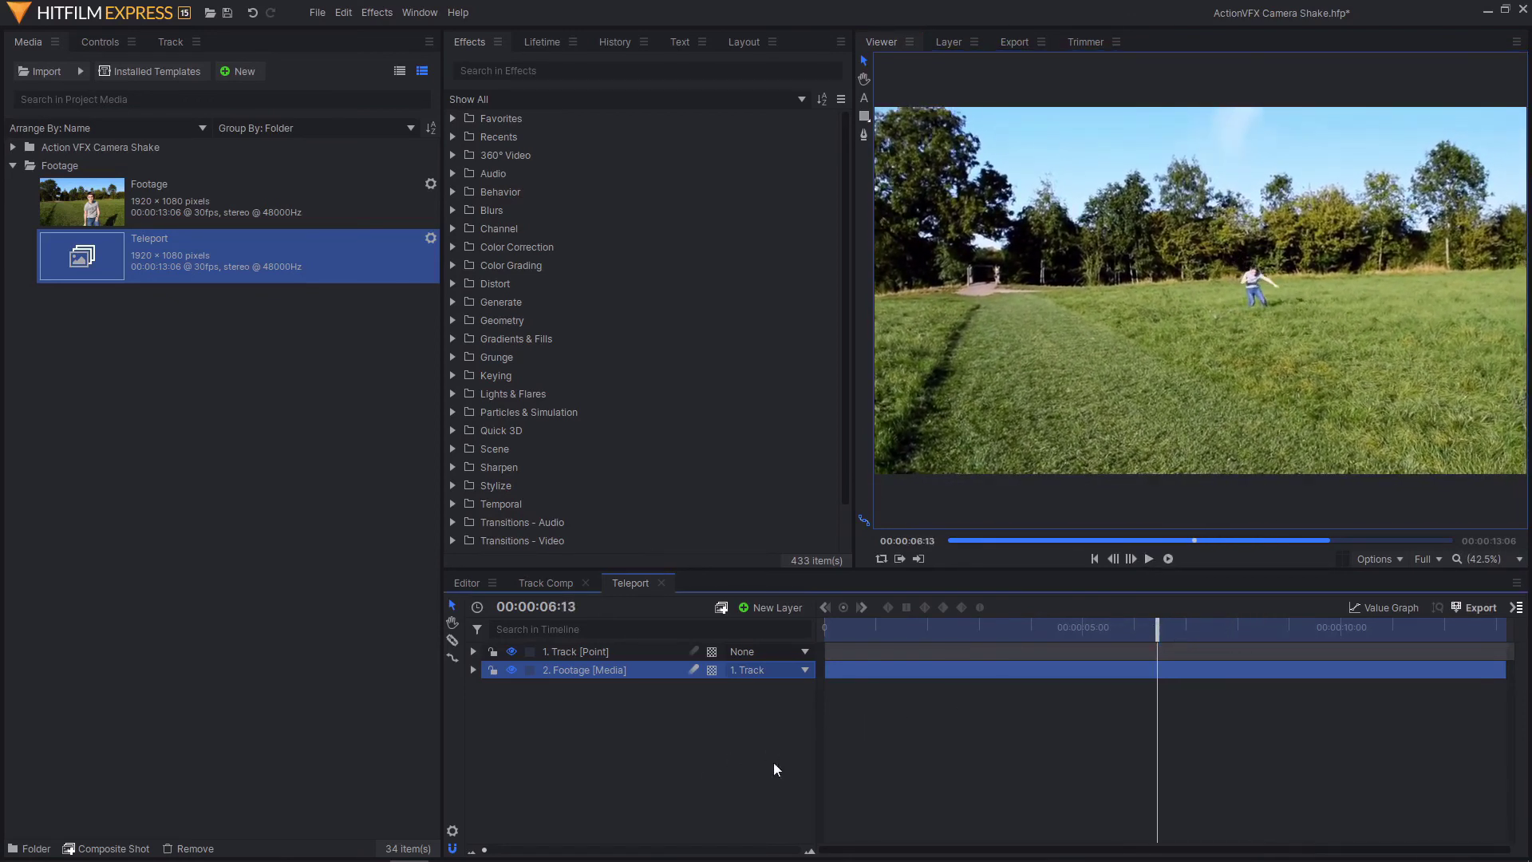